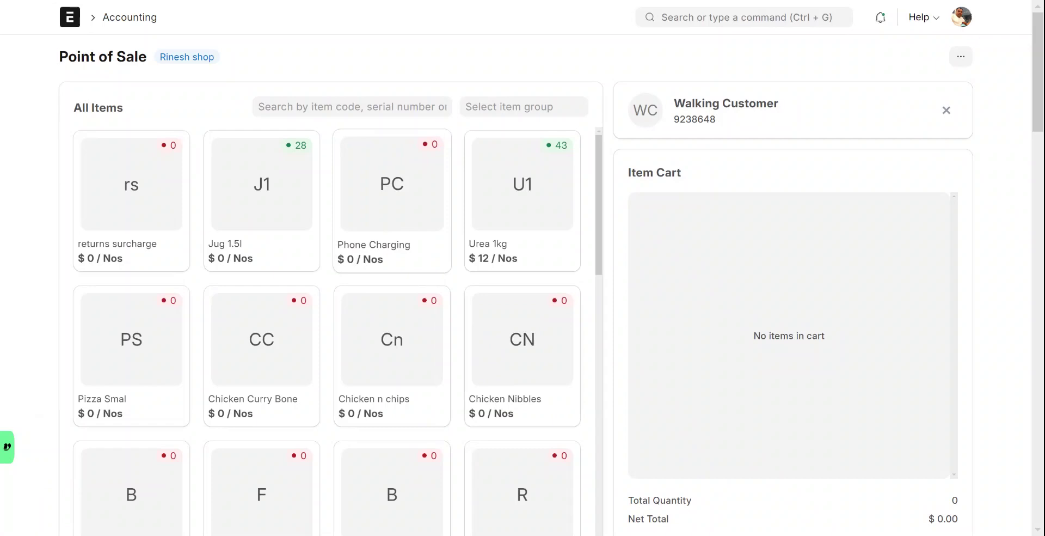
# Return to the Home workspace and bring up the command search with Ctrl+G.
pyautogui.click(70, 17)
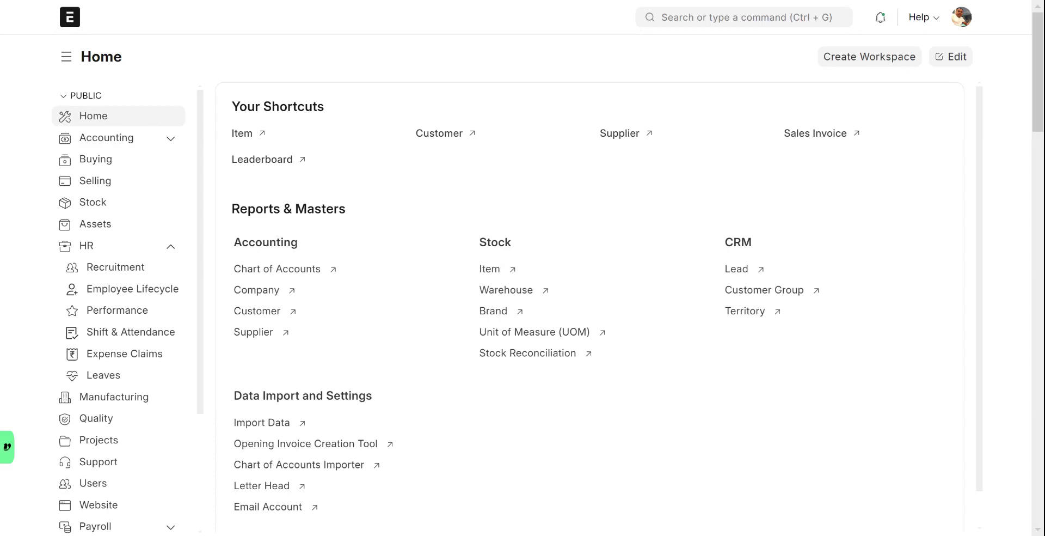
pyautogui.click(961, 21)
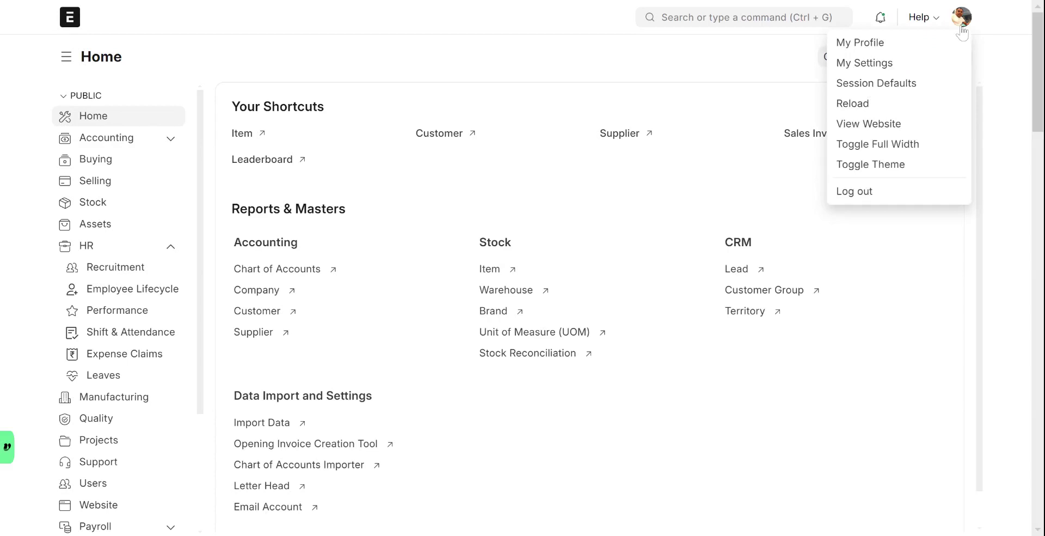
pyautogui.click(961, 28)
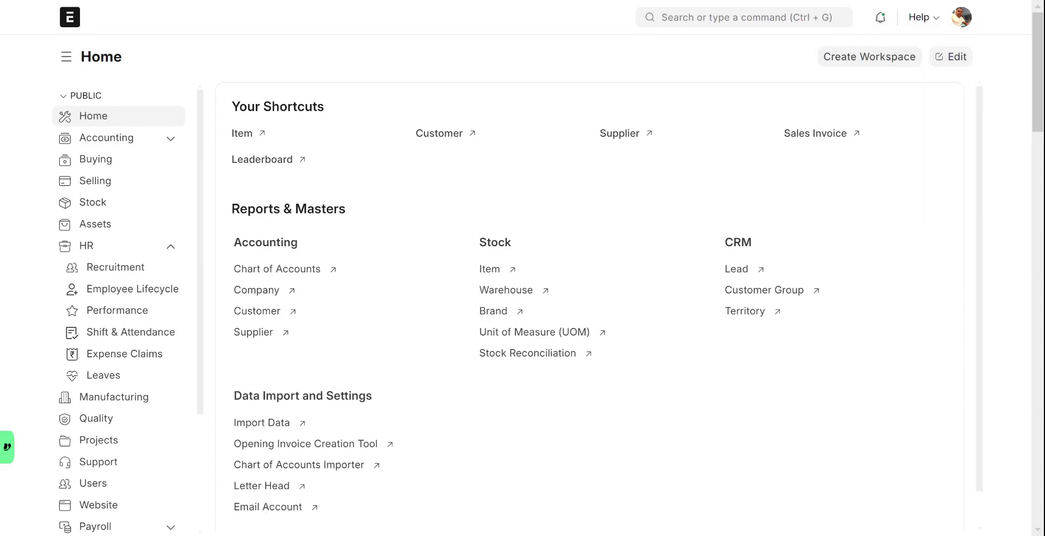
pyautogui.hotkey('ctrl', 'g')
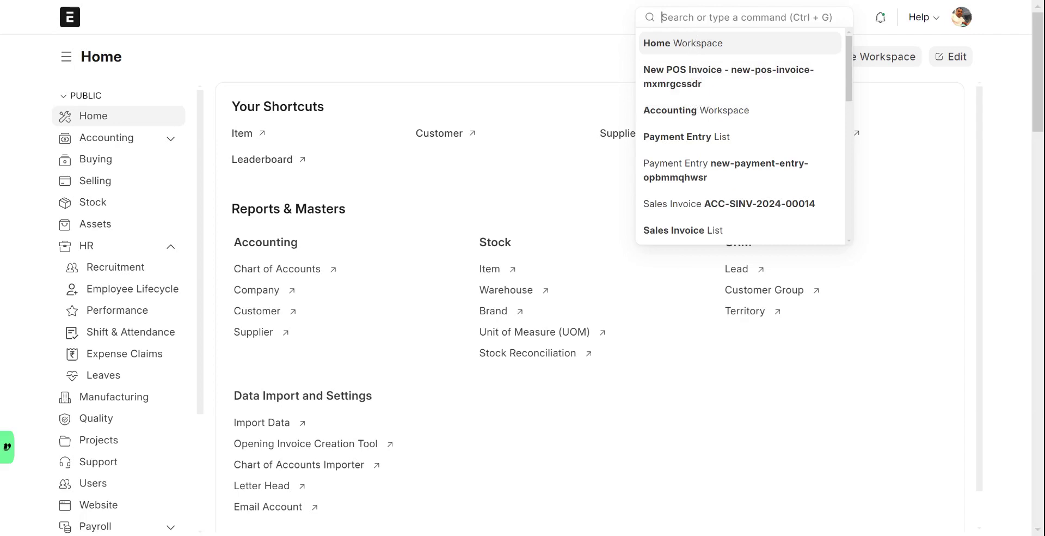
# Reopen Point of Sale through the 'pos' search and open its '...' actions menu.
pyautogui.write('pos')
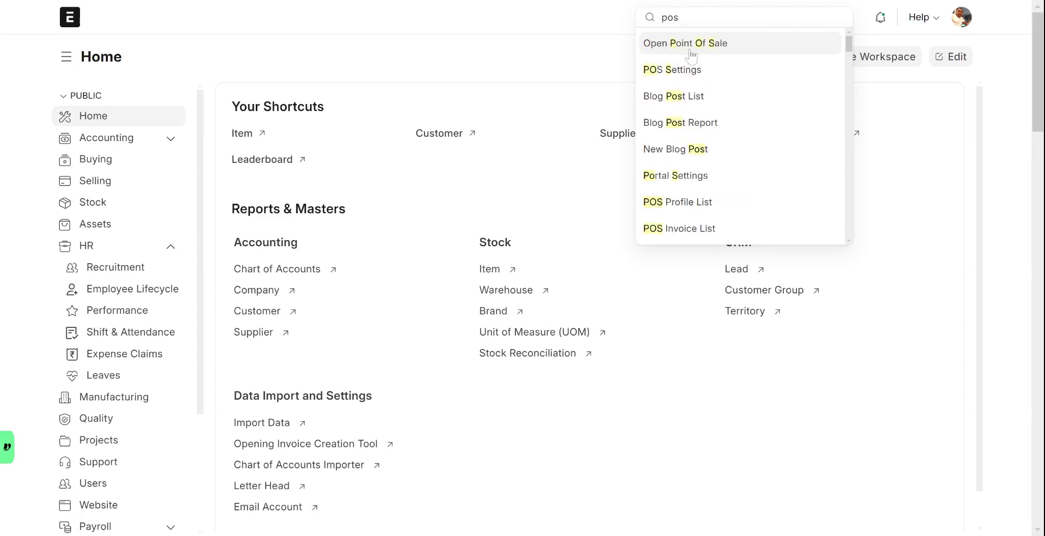
pyautogui.click(691, 54)
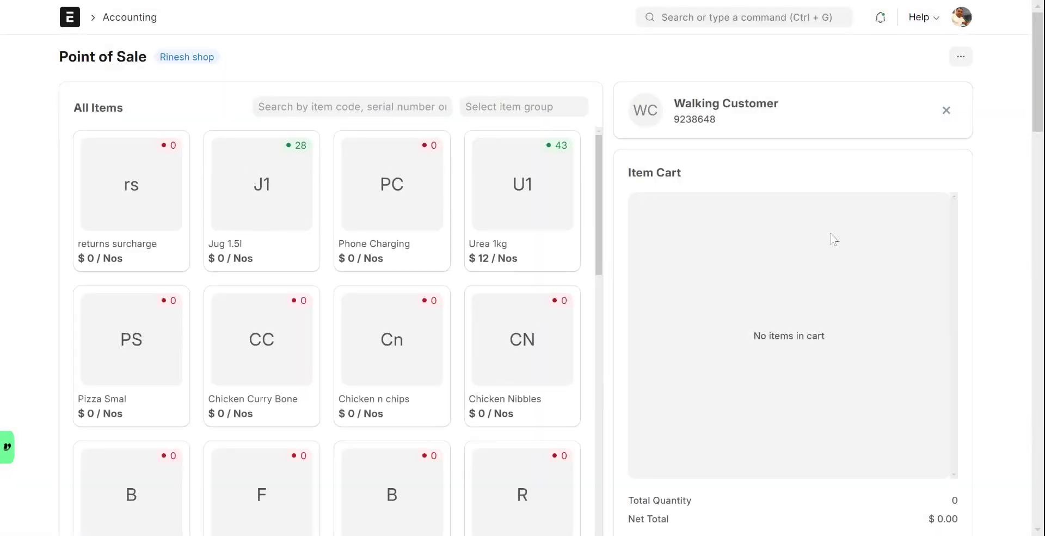
pyautogui.click(962, 59)
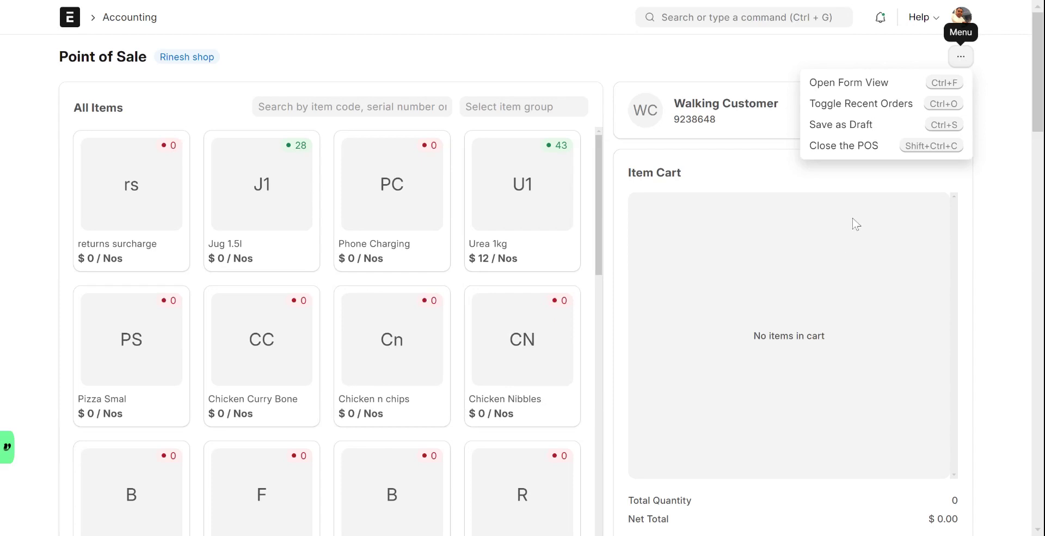
# Close the POS into a new closing entry, leaving Cash and MPaisa closing amounts at 0.00.
pyautogui.click(859, 148)
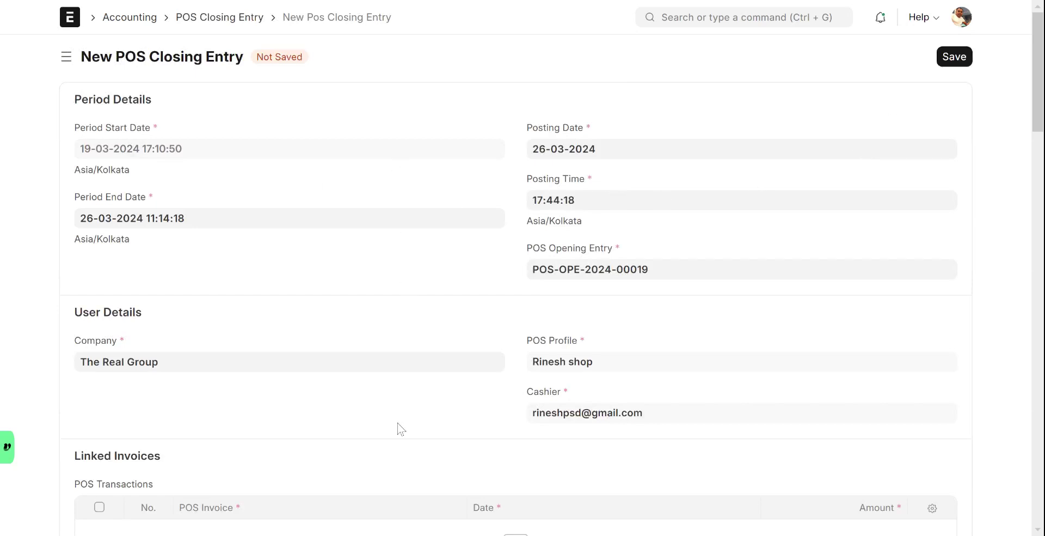
pyautogui.scroll(-3, 401, 429)
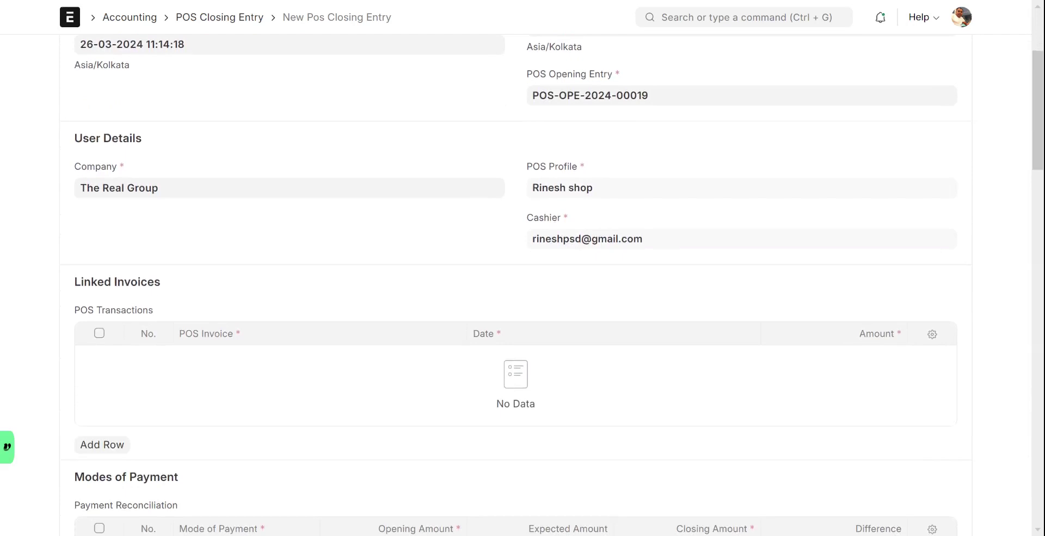
pyautogui.scroll(-3, 516, 285)
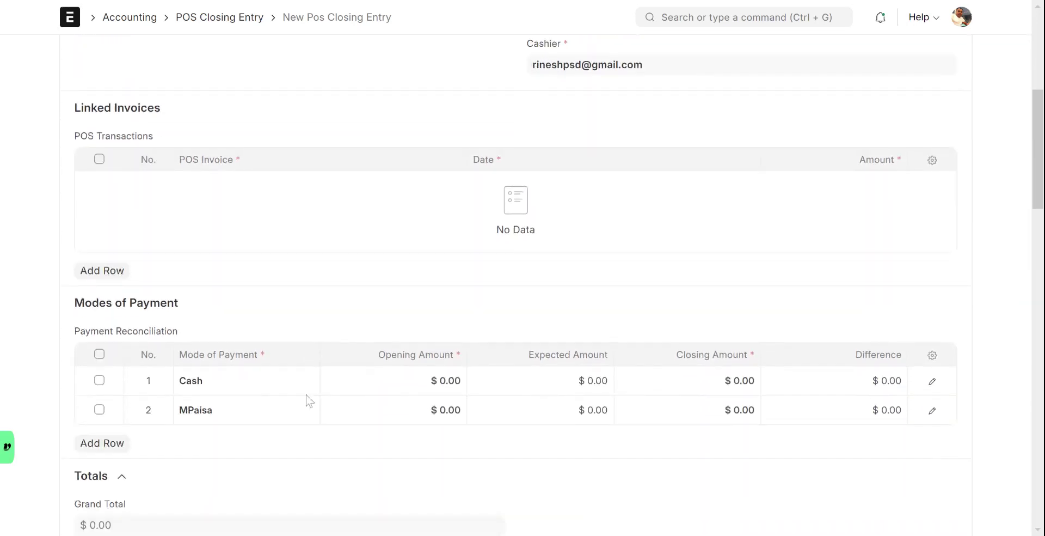
pyautogui.click(740, 387)
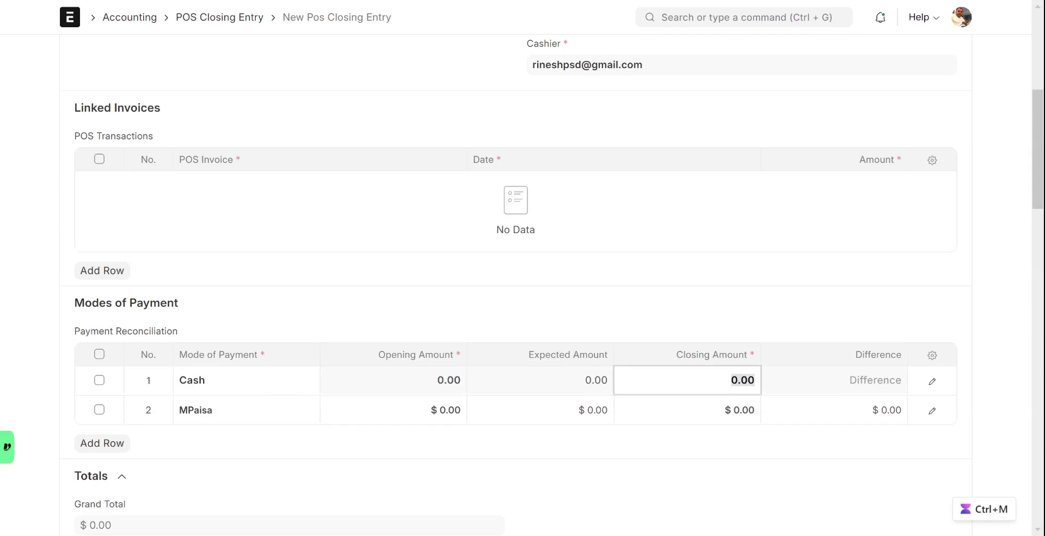
pyautogui.click(734, 414)
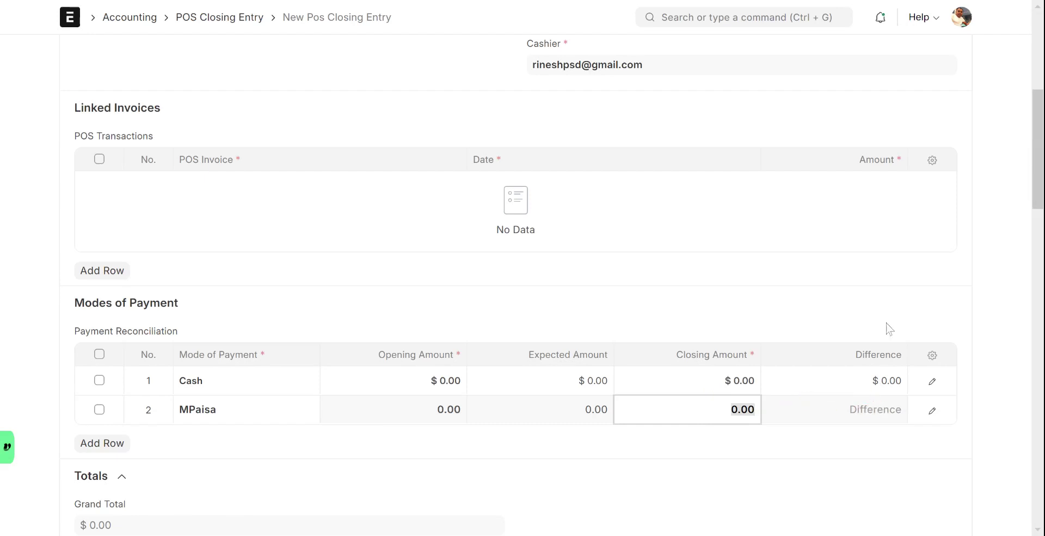
pyautogui.press('Right')
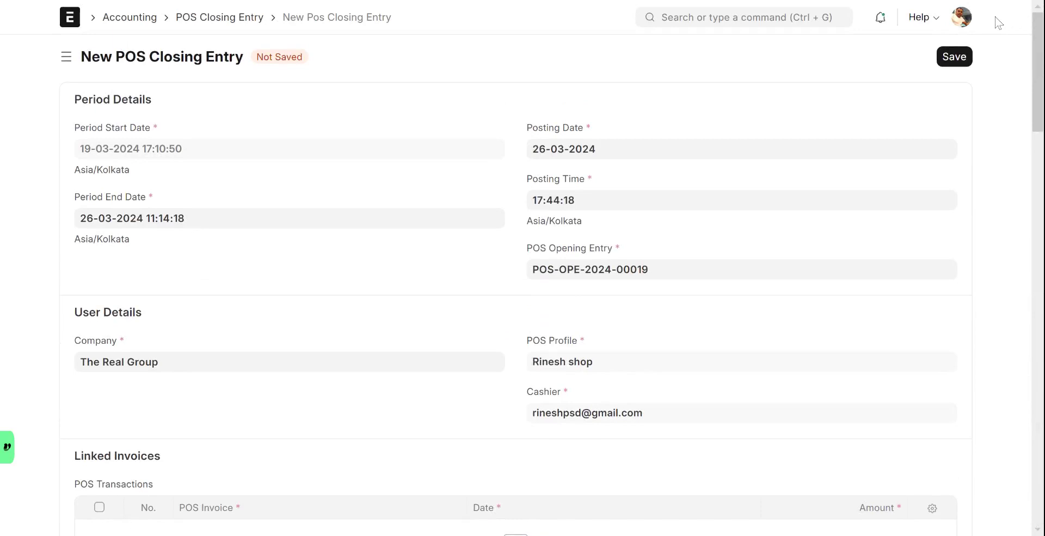
# Save POS Closing Entry POS-CLO-2024-00029 and permanently submit it.
pyautogui.click(955, 58)
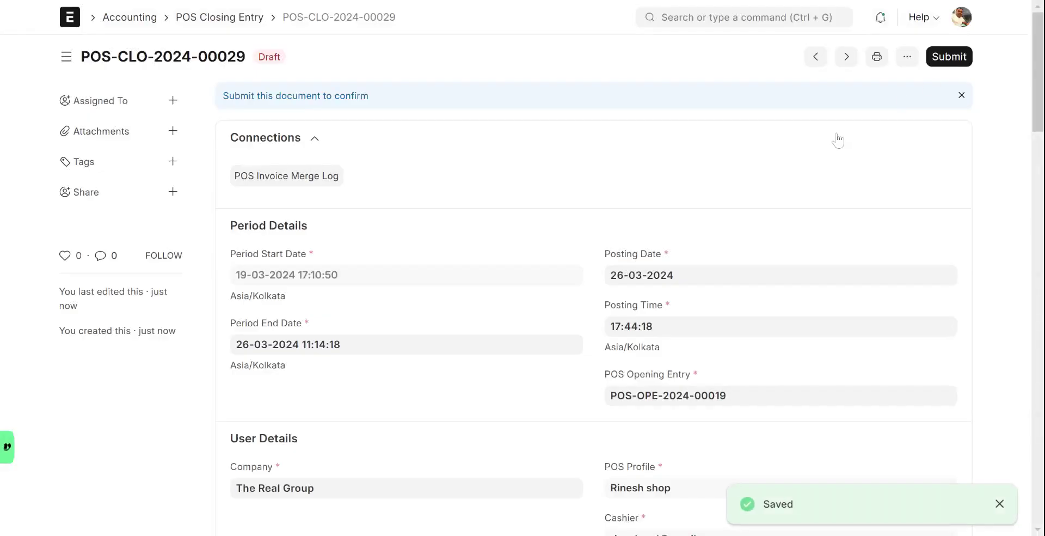
pyautogui.click(945, 60)
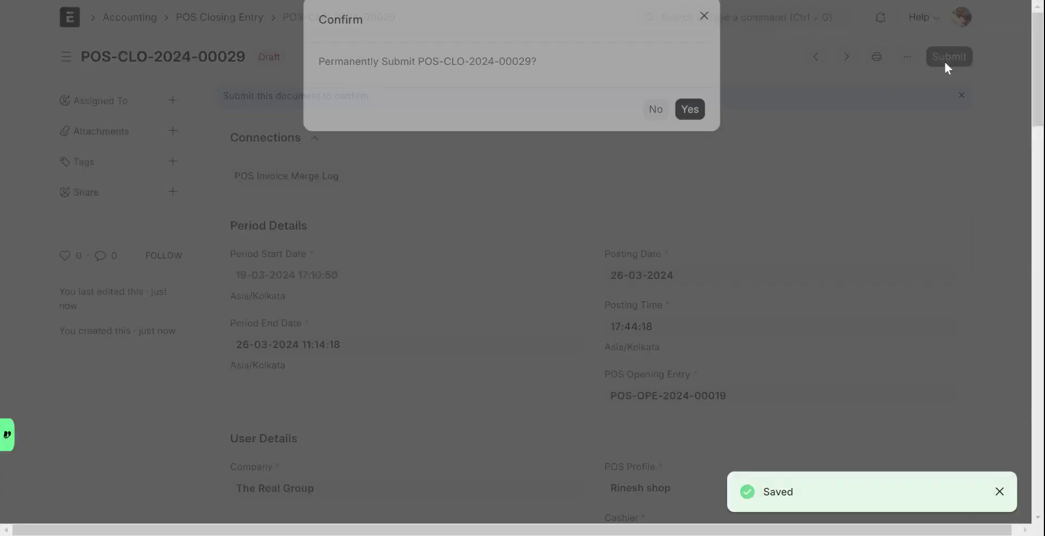
pyautogui.click(894, 83)
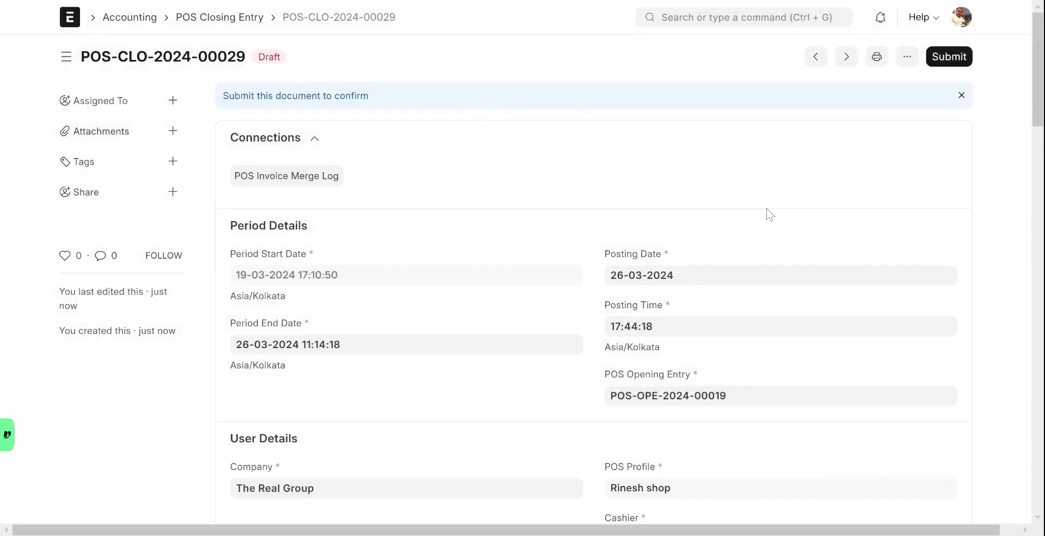
pyautogui.click(945, 64)
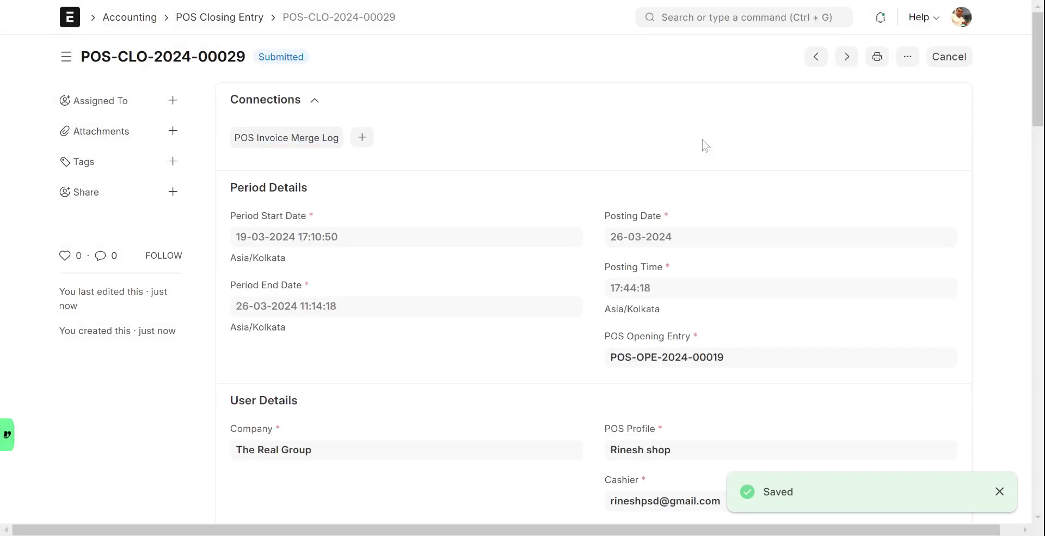
pyautogui.click(909, 58)
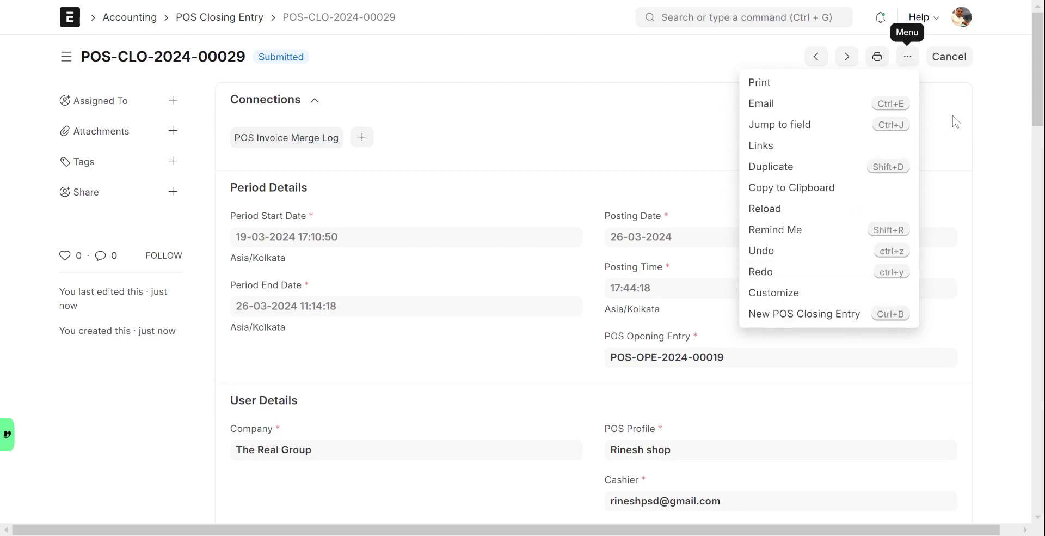
# Dismiss the actions list and reopen Point of Sale through the 'pos' search.
pyautogui.click(761, 47)
pyautogui.click(759, 17)
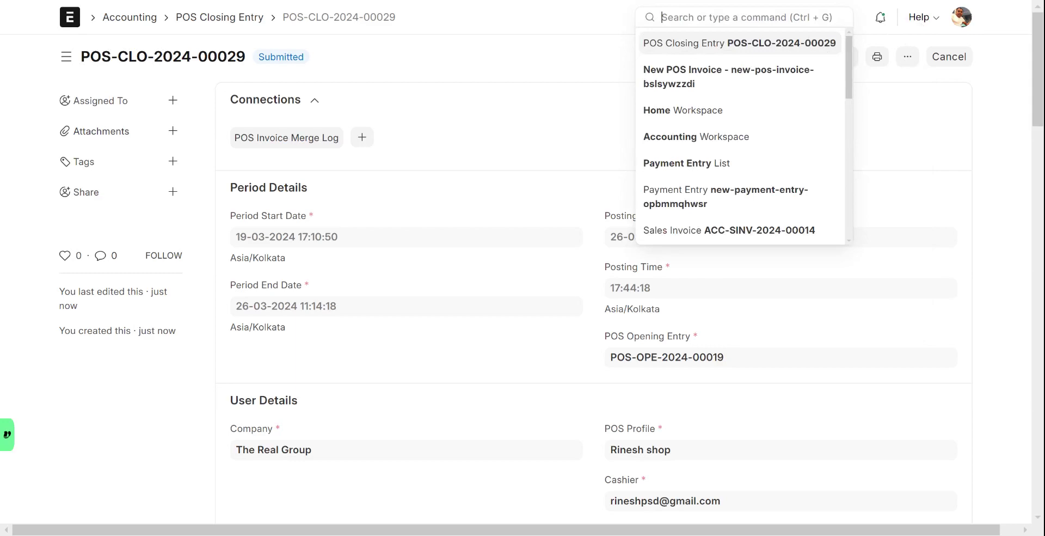
pyautogui.write('pos')
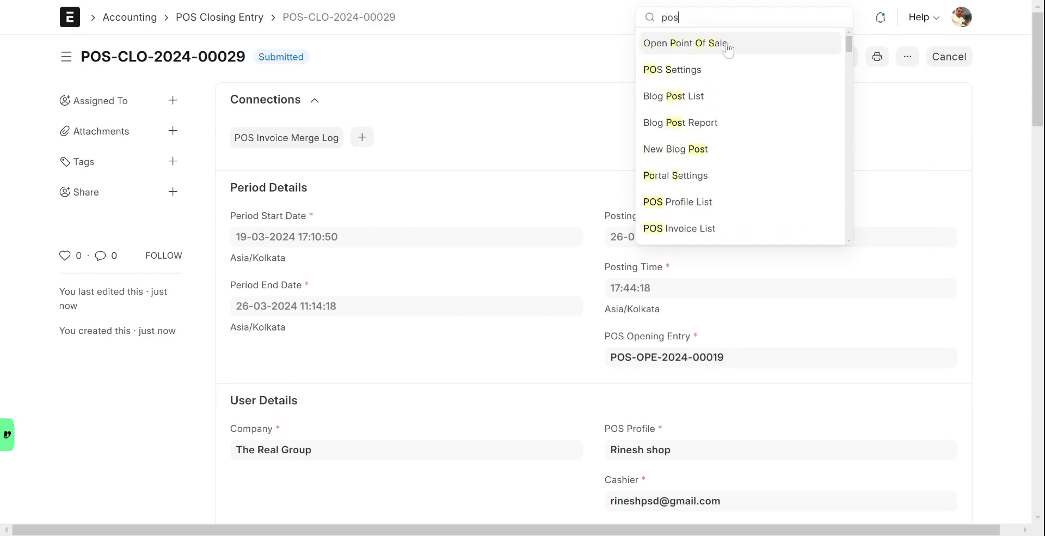
pyautogui.click(727, 49)
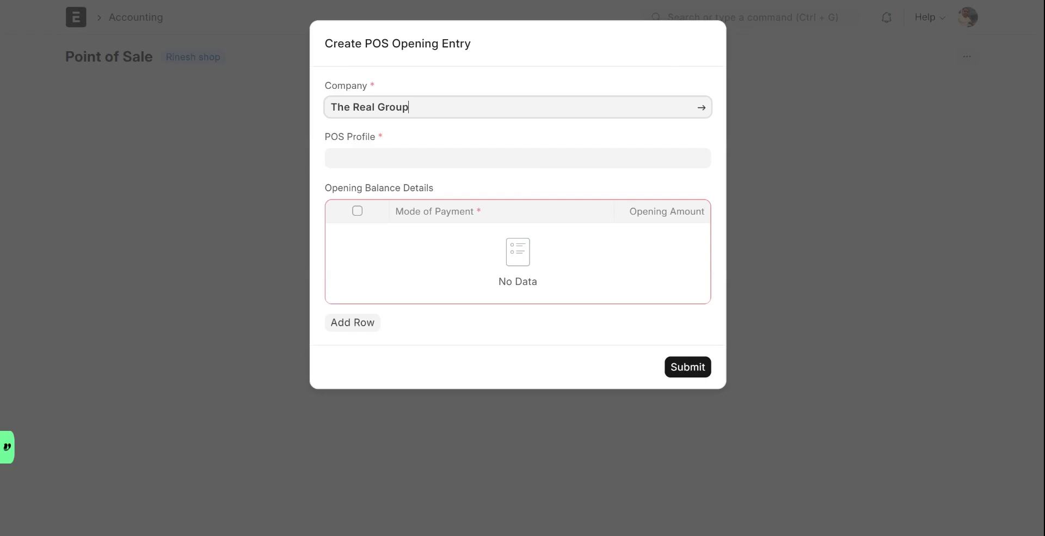
# Submit a POS Opening Entry for the Rinesh shop profile with zero opening balances.
pyautogui.click(517, 158)
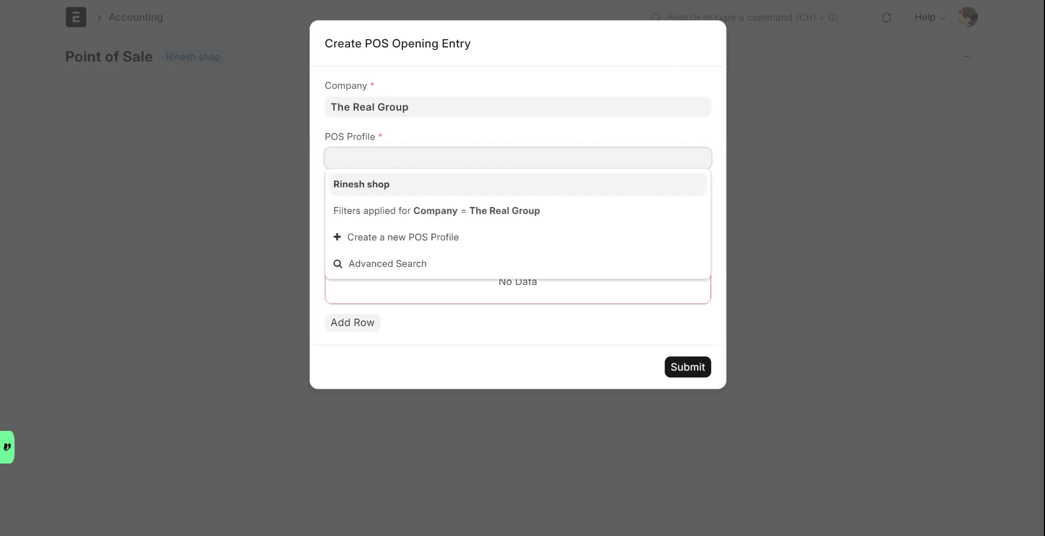
pyautogui.click(435, 189)
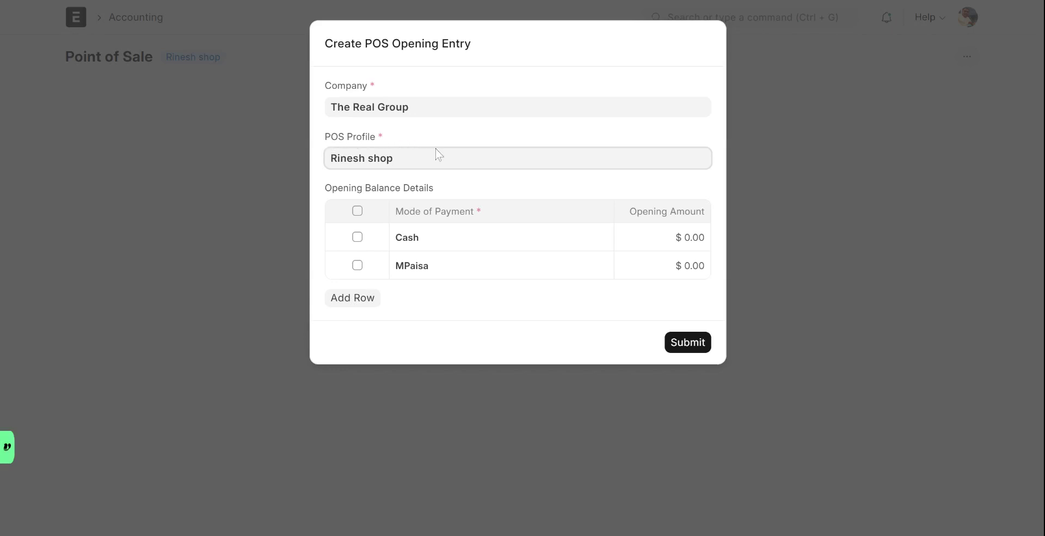
pyautogui.click(689, 348)
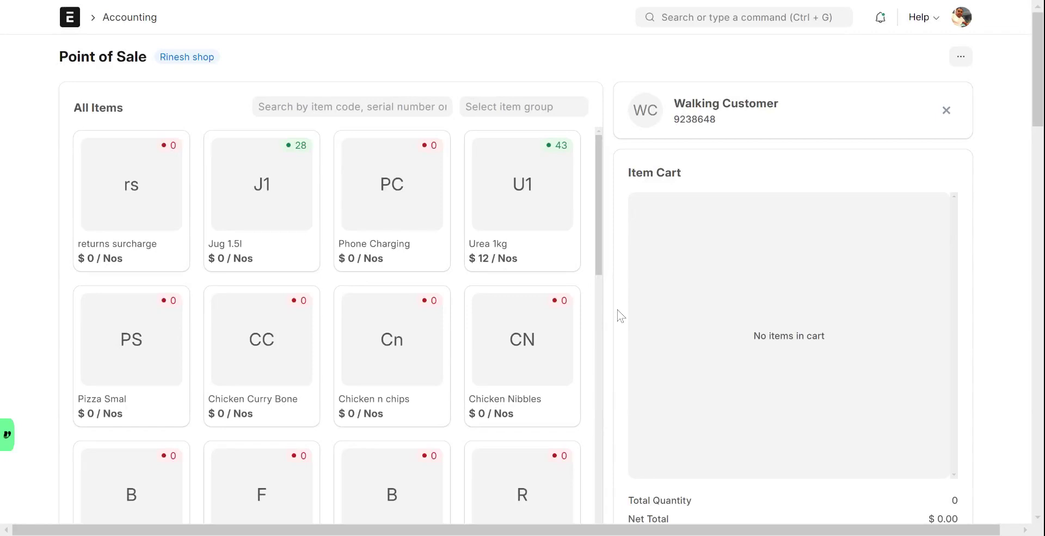
# Close the Rinesh shop shift, then save and submit POS Closing Entry POS-CLO-2024-00030.
pyautogui.click(961, 59)
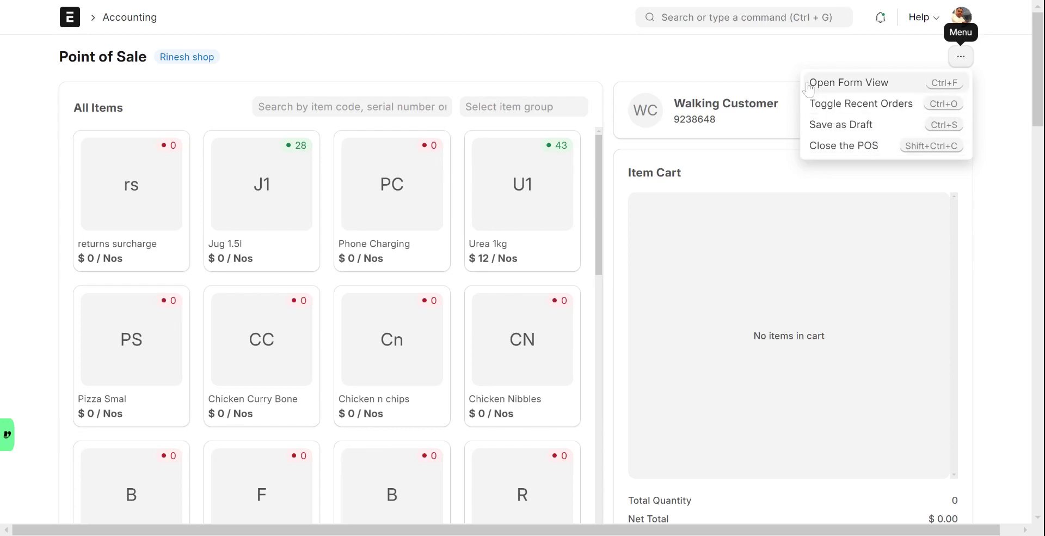
pyautogui.click(825, 146)
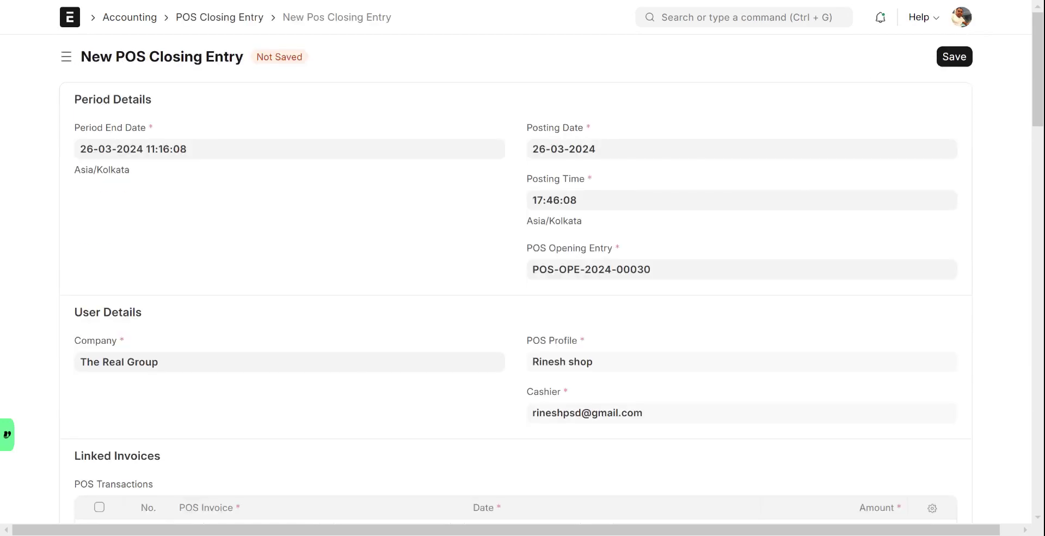
pyautogui.click(955, 57)
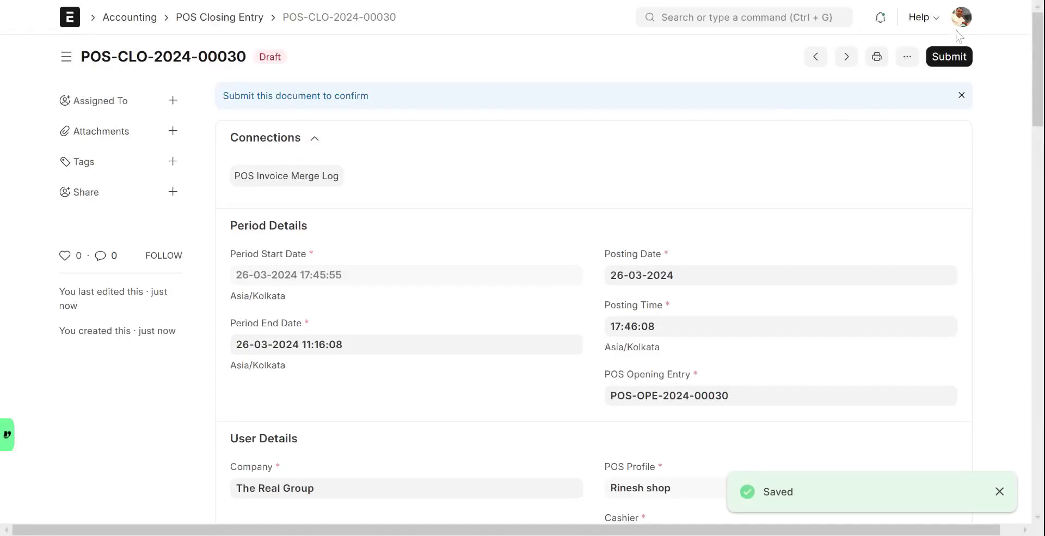
pyautogui.click(953, 58)
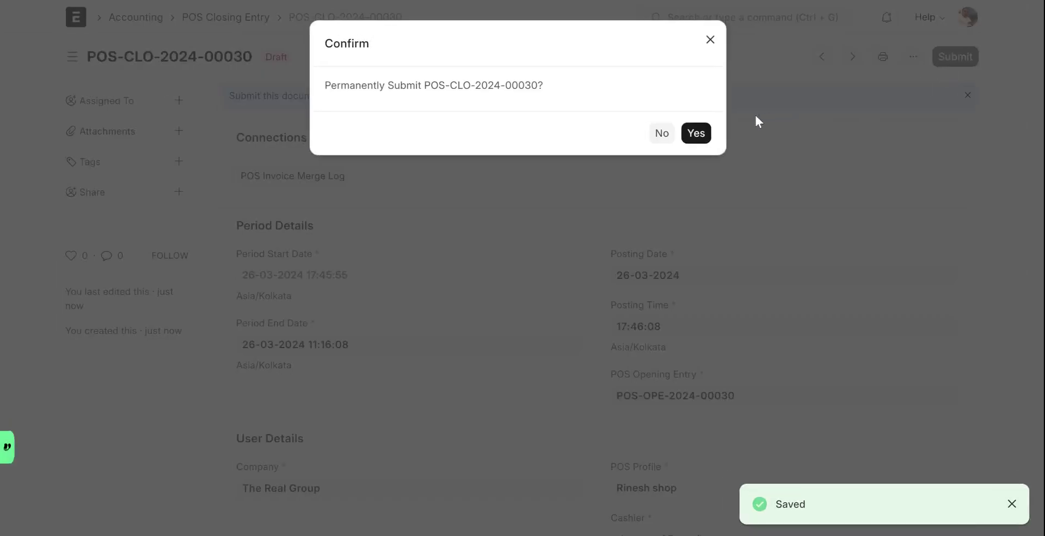
pyautogui.click(703, 137)
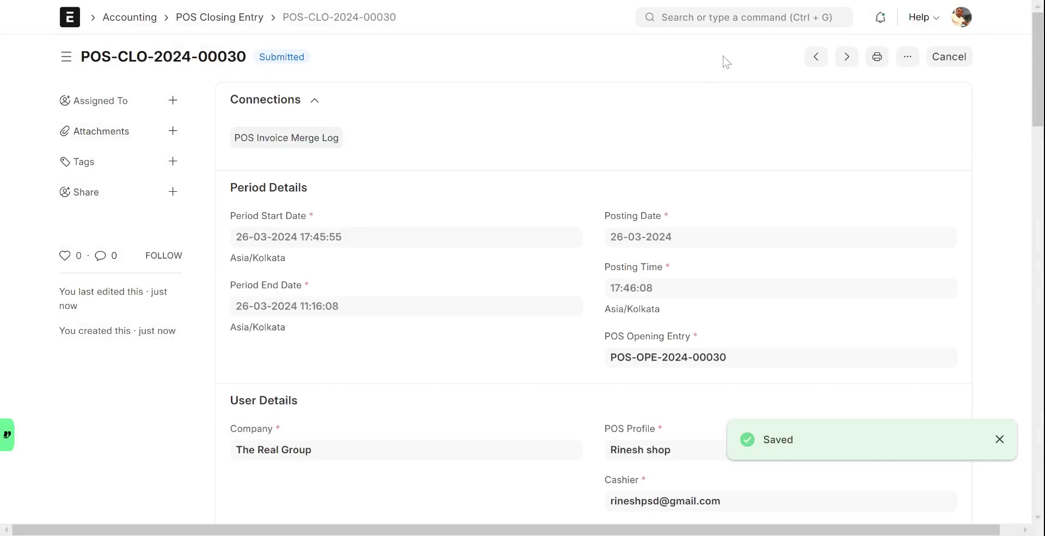
# Reopen Point of Sale through the 'pos' global search.
pyautogui.hotkey('ctrl', 'g')
pyautogui.write('pos')
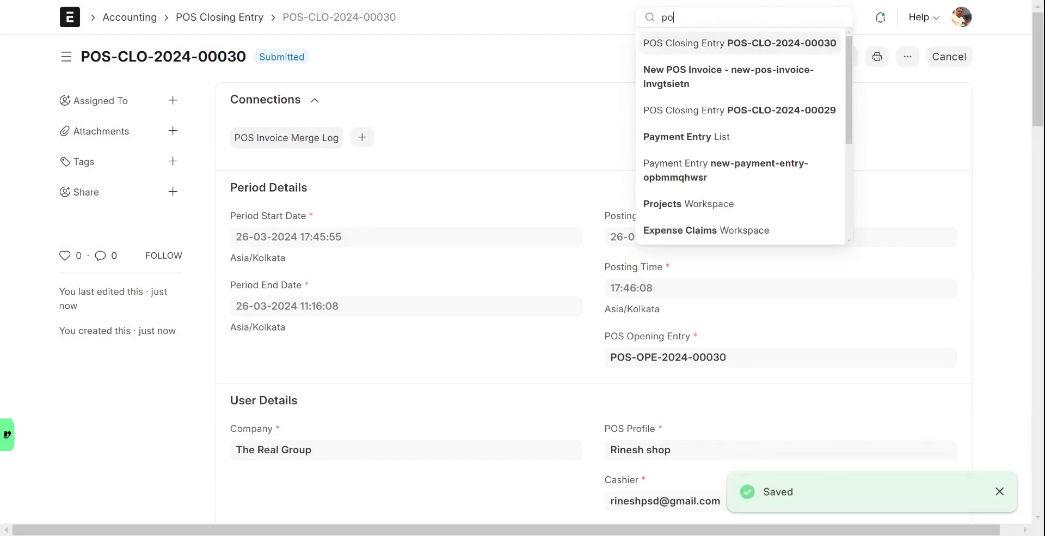
pyautogui.click(694, 44)
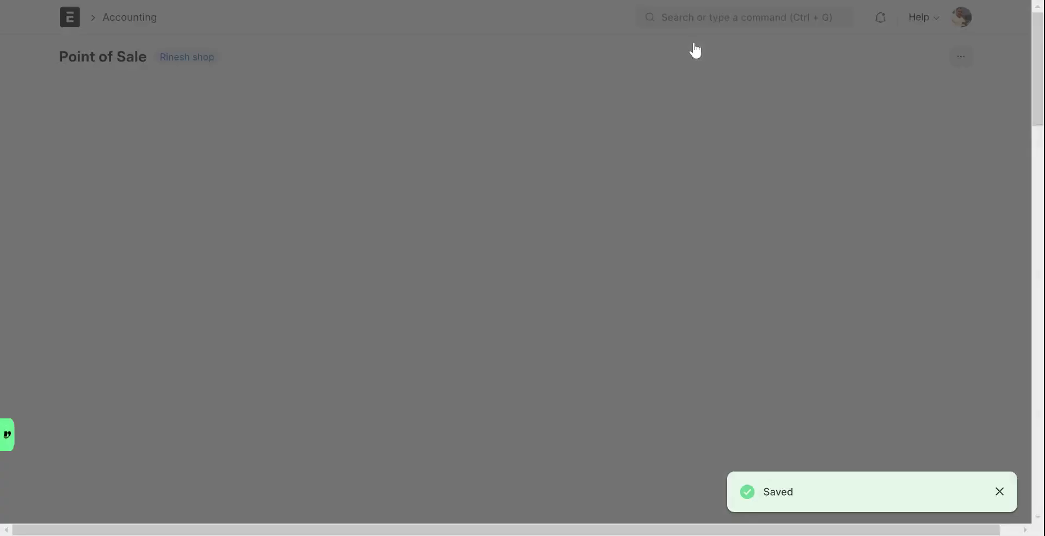
# Submit a Rinesh shop POS Opening Entry with a 500.00 Cash opening amount.
pyautogui.click(517, 158)
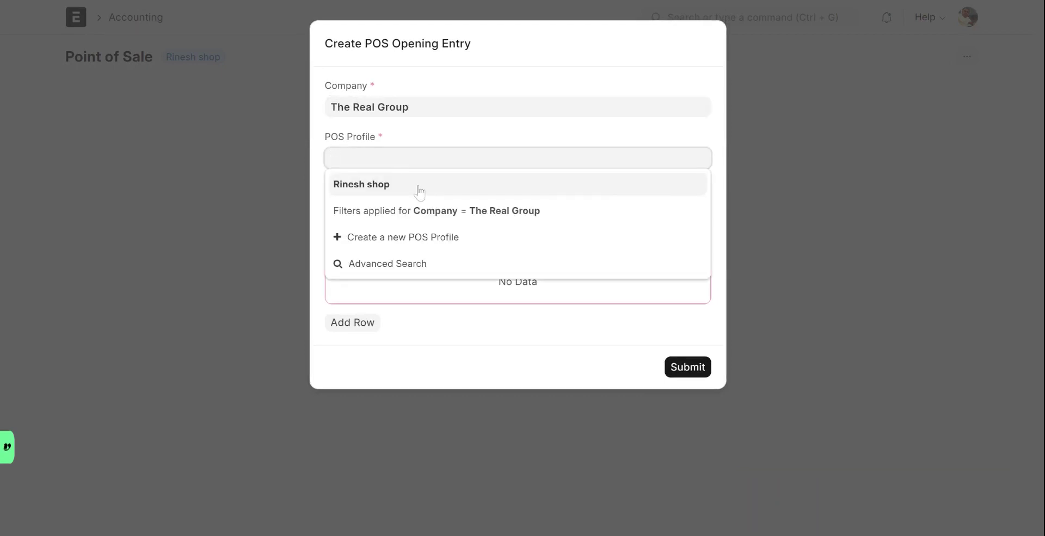
pyautogui.click(409, 185)
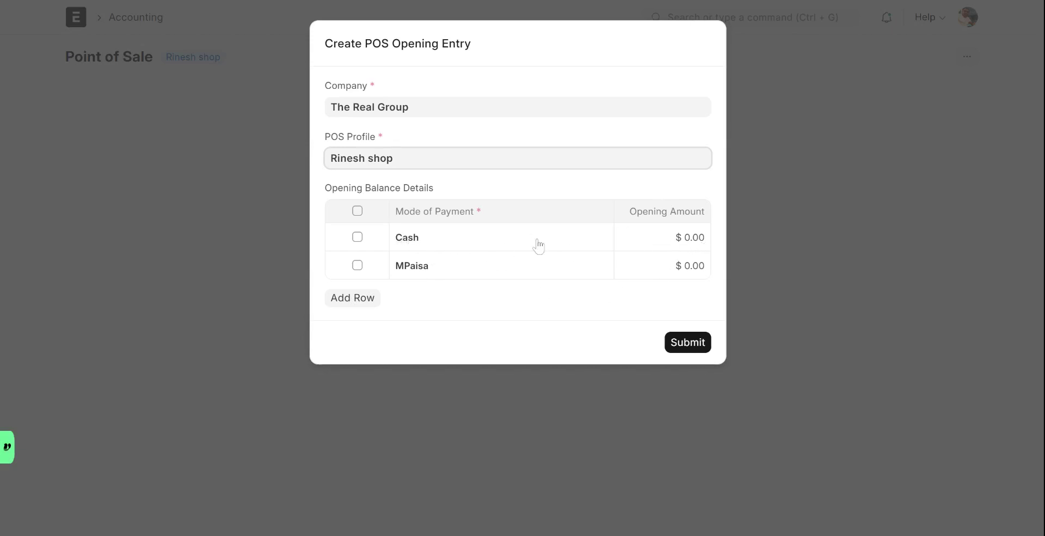
pyautogui.click(692, 246)
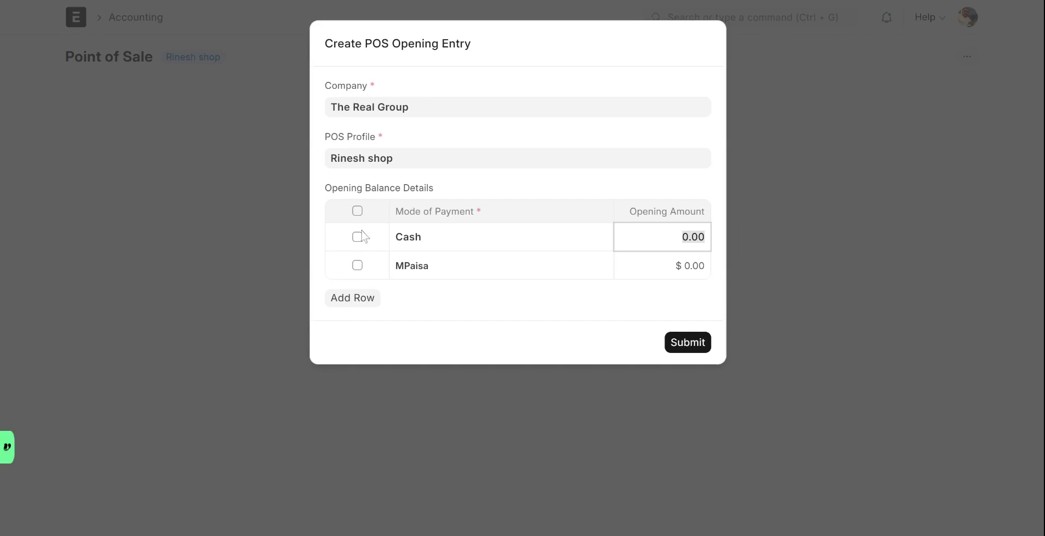
pyautogui.write('500')
pyautogui.click(682, 347)
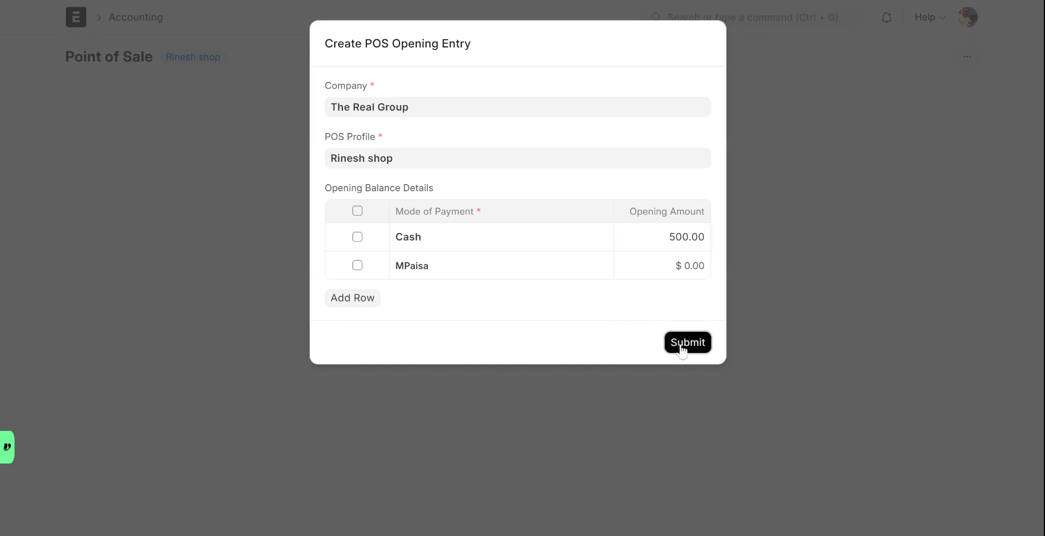
pyautogui.click(681, 349)
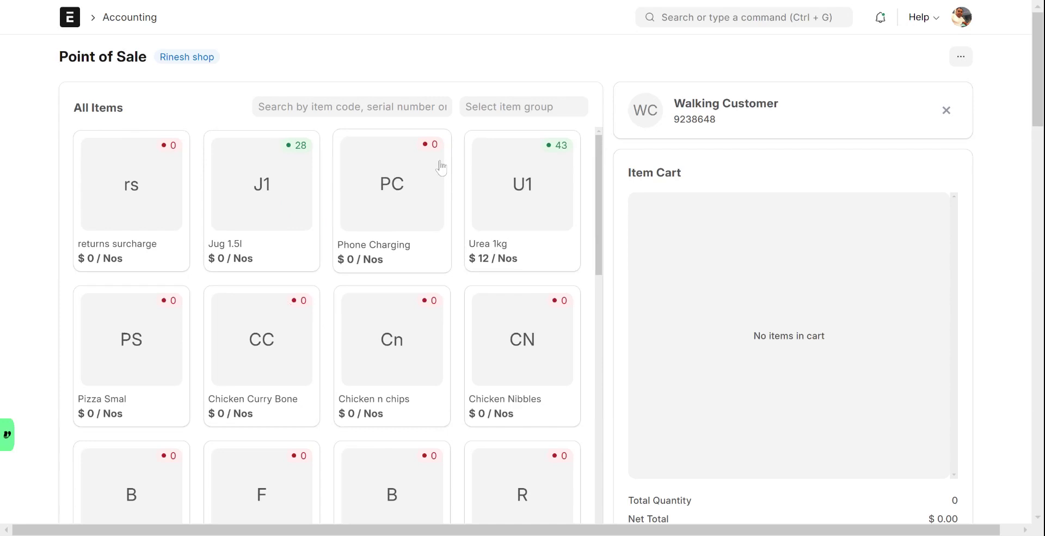
# Search the item list for 'coil' to show Coil Singles and Coil Pkt.
pyautogui.click(351, 106)
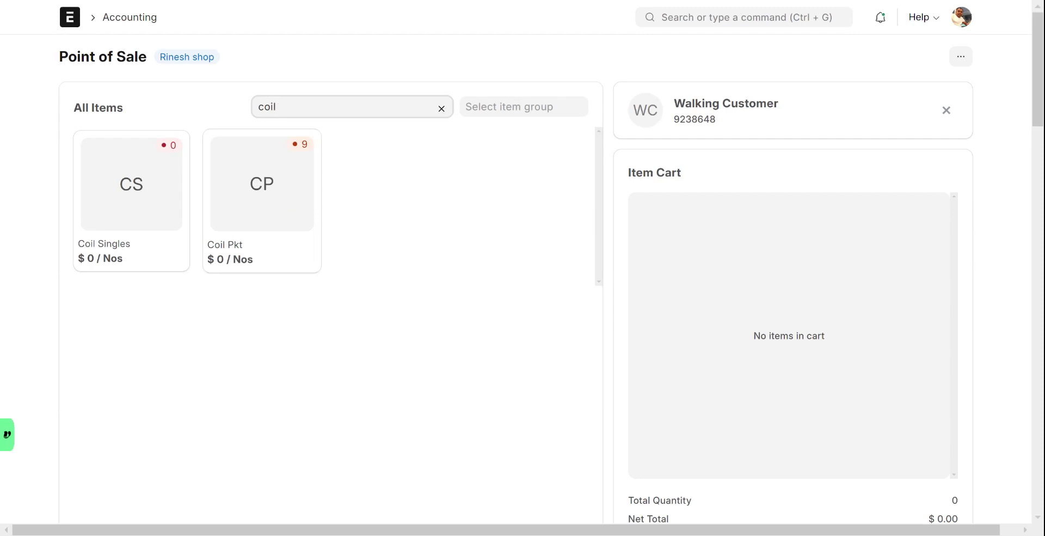
# Add one Coil Pkt to the cart at a rate of 2.00, giving a $2.00 total.
pyautogui.click(287, 189)
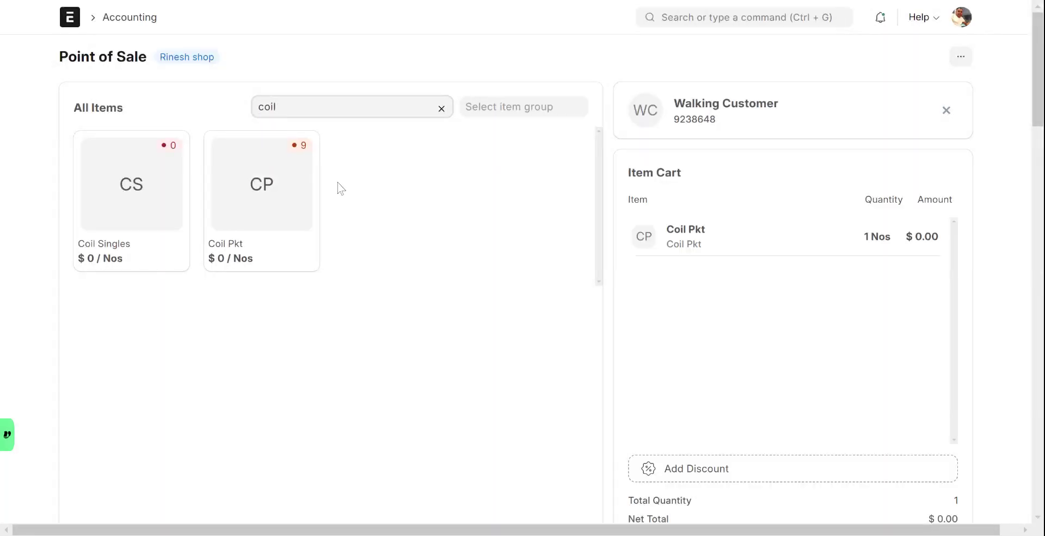
pyautogui.click(892, 245)
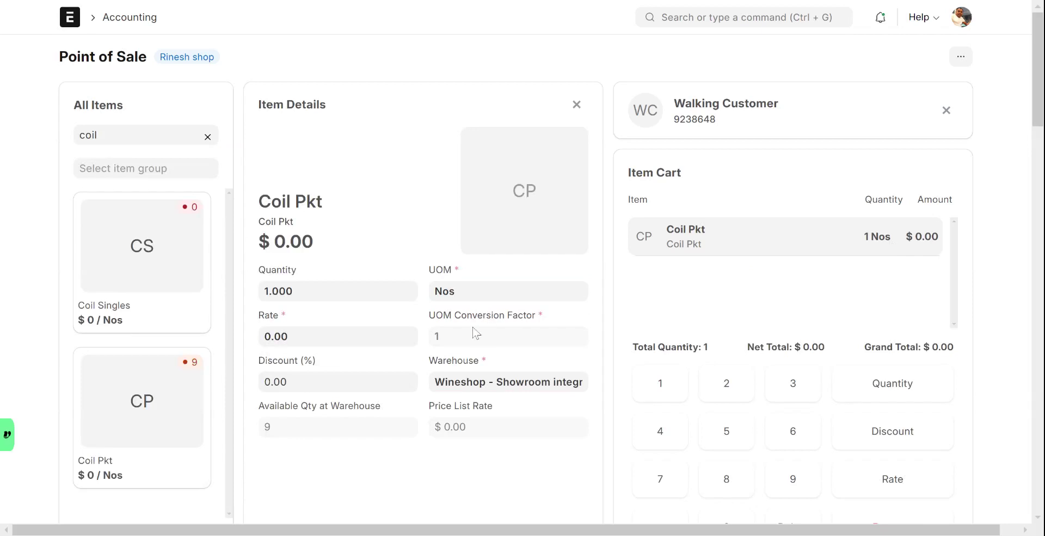
pyautogui.hotkey('ctrl', 'm')
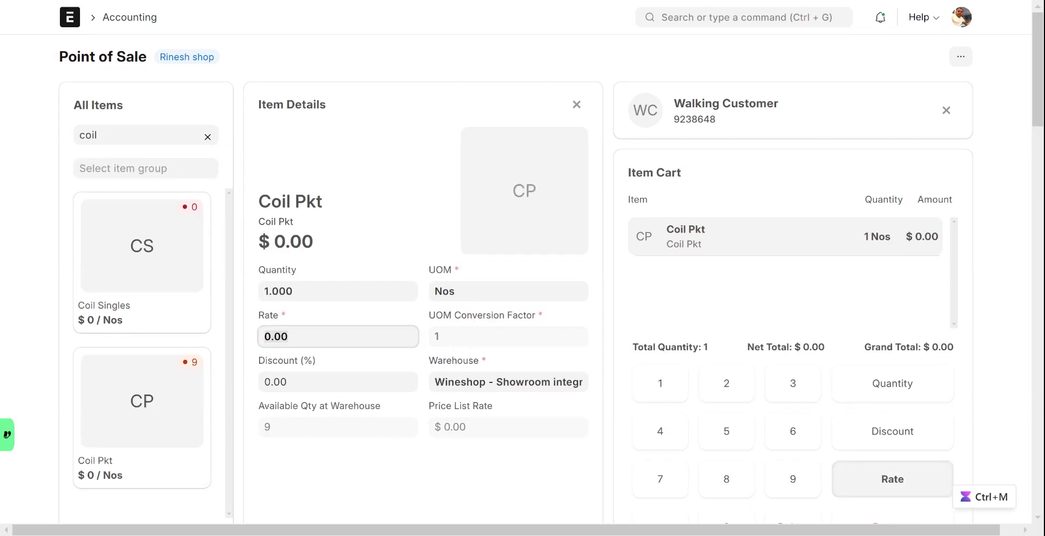
pyautogui.write('2')
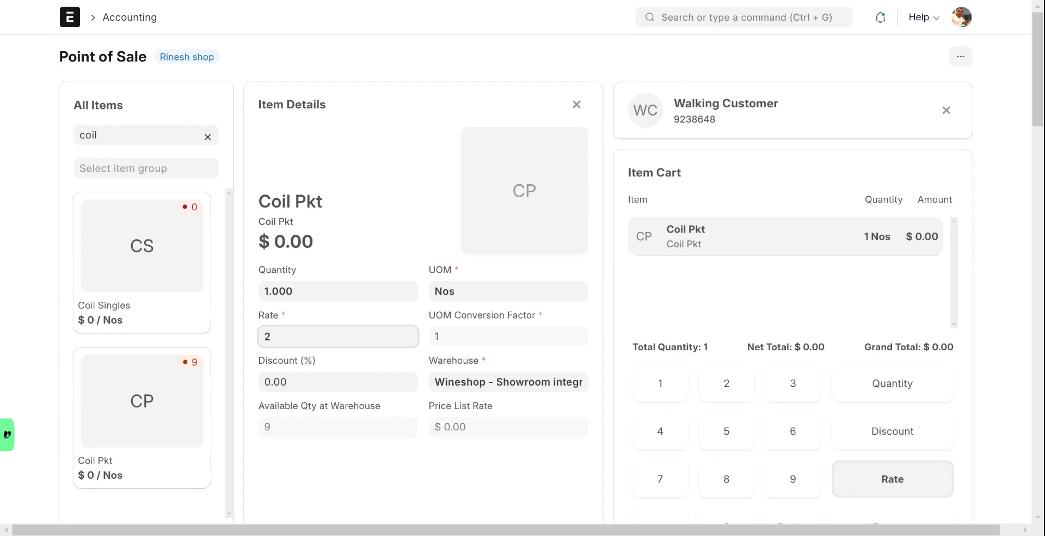
pyautogui.hotkey('ctrl', 'd')
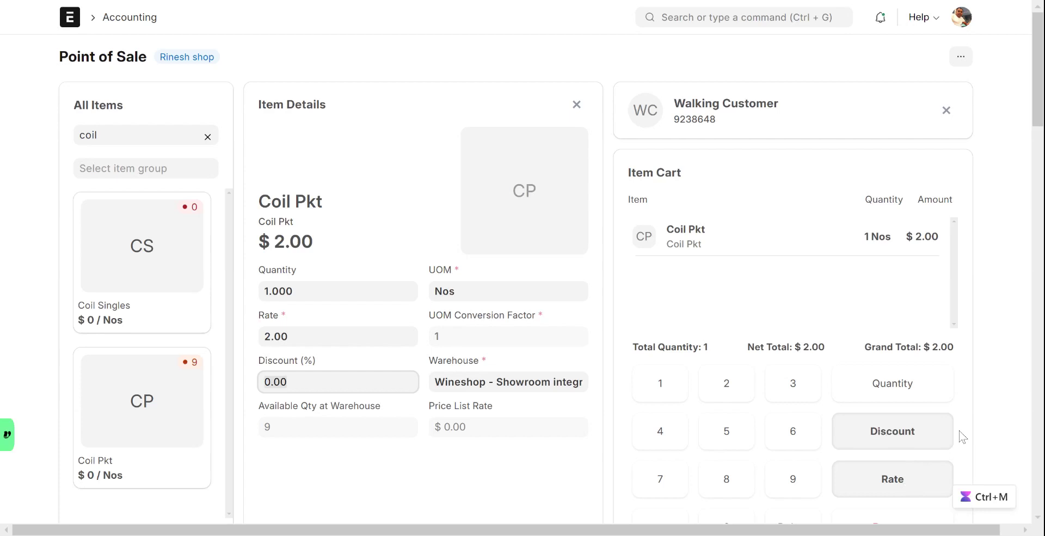
pyautogui.click(994, 409)
pyautogui.scroll(-2, 994, 408)
pyautogui.scroll(-1, 993, 408)
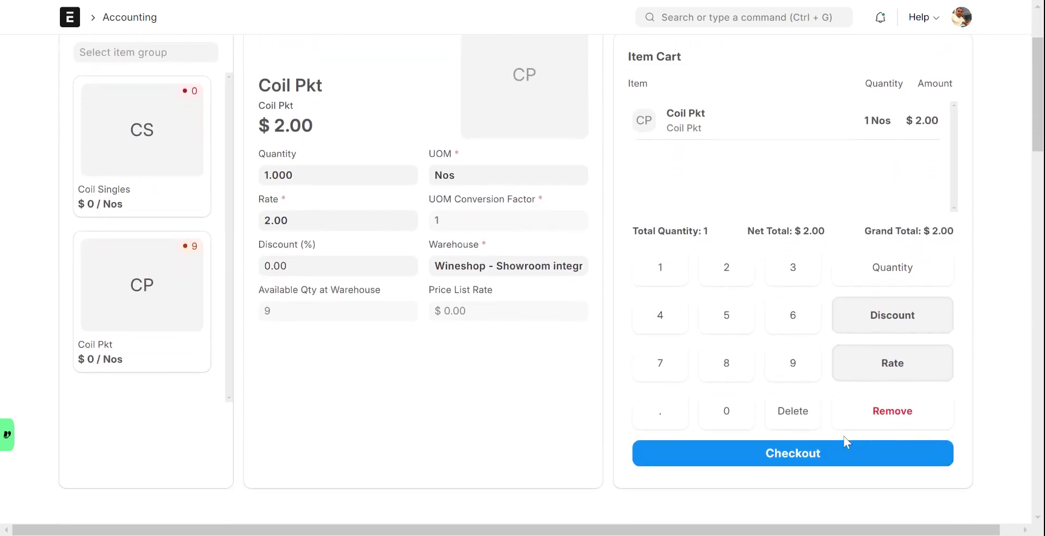
# Go to payment, enter 5 in Cash and try completing the order, then back out.
pyautogui.click(830, 462)
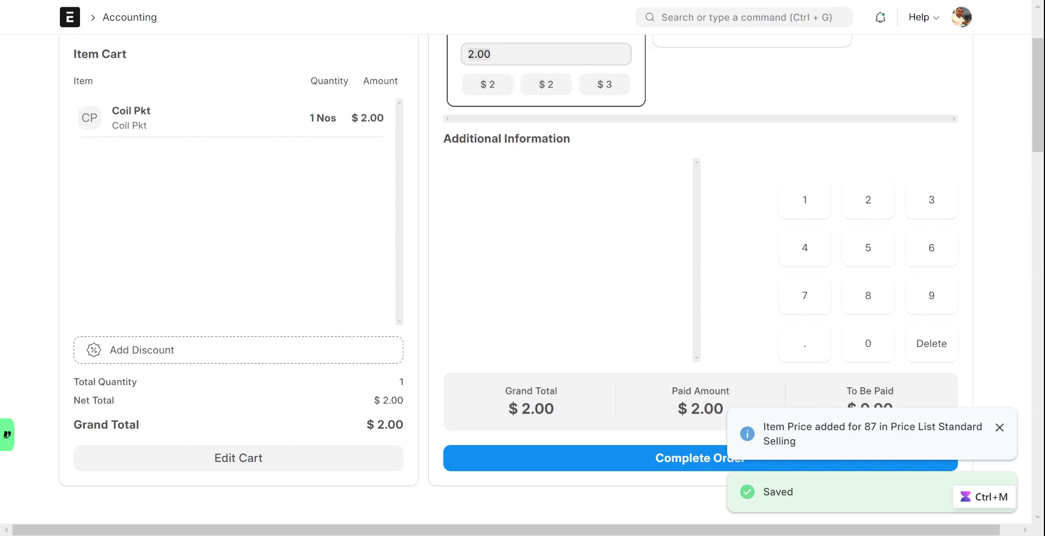
pyautogui.write('5')
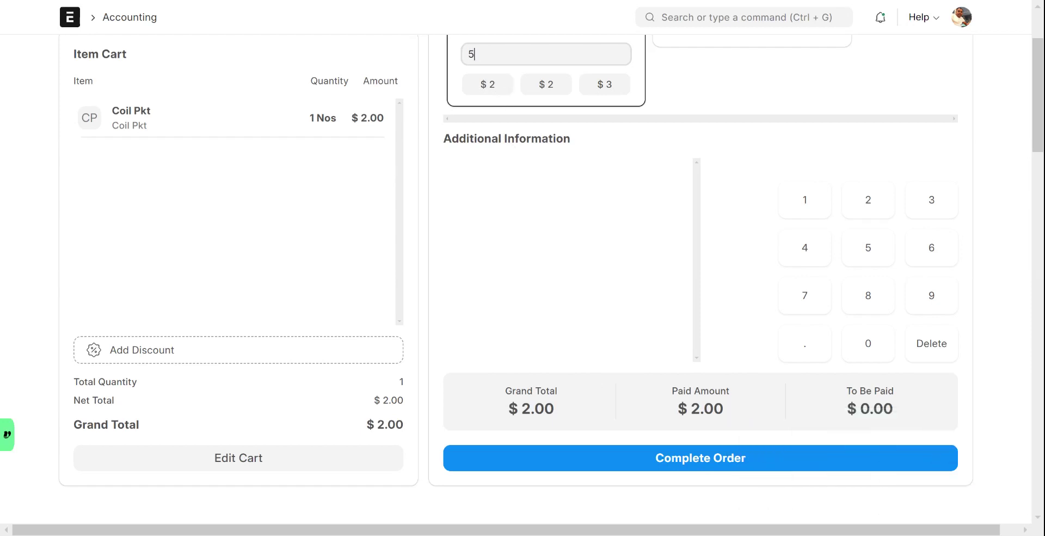
pyautogui.click(643, 461)
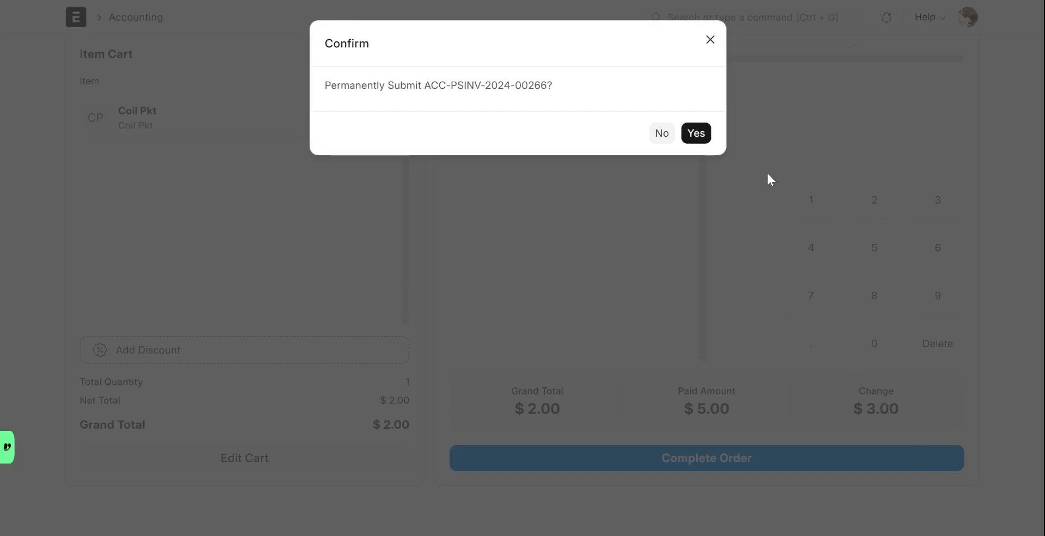
pyautogui.click(711, 40)
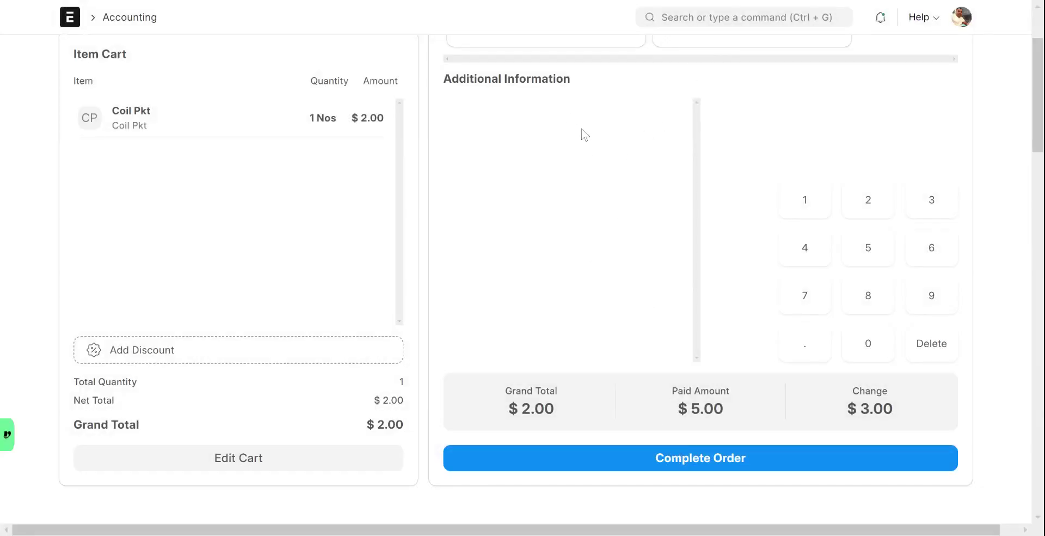
# Change the cash payment to the $3 quick amount, leaving $1.00 change.
pyautogui.scroll(3, 583, 135)
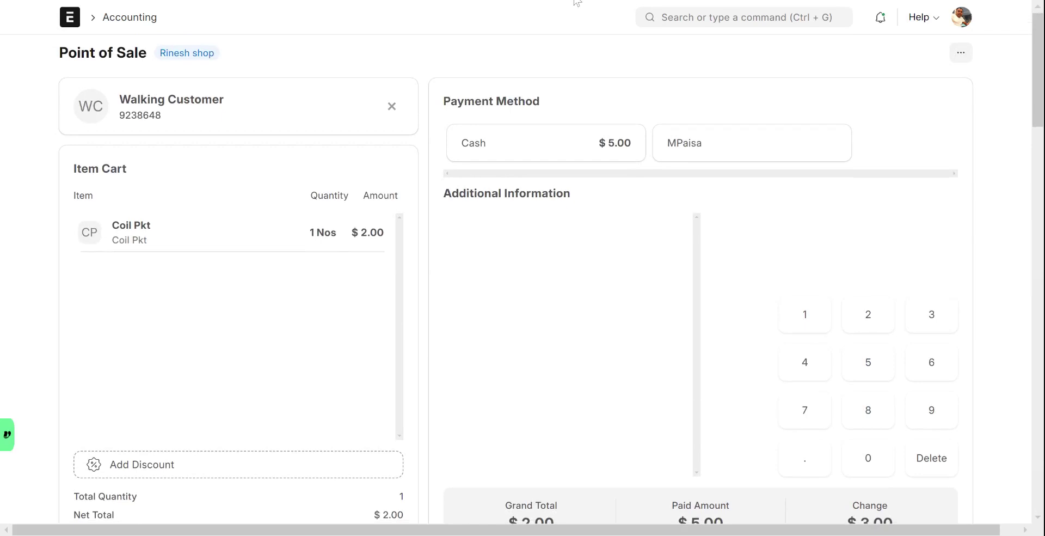
pyautogui.click(585, 141)
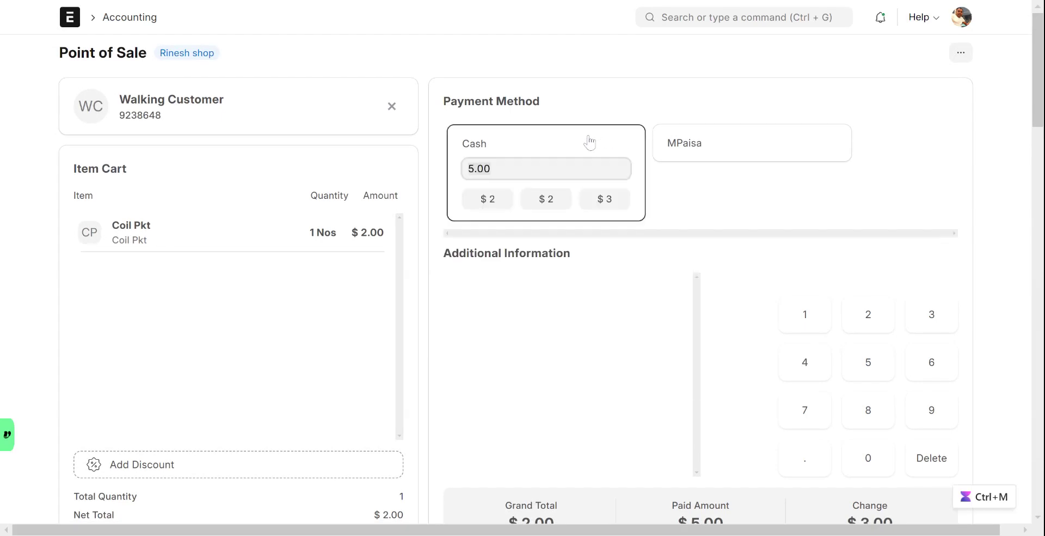
pyautogui.click(587, 193)
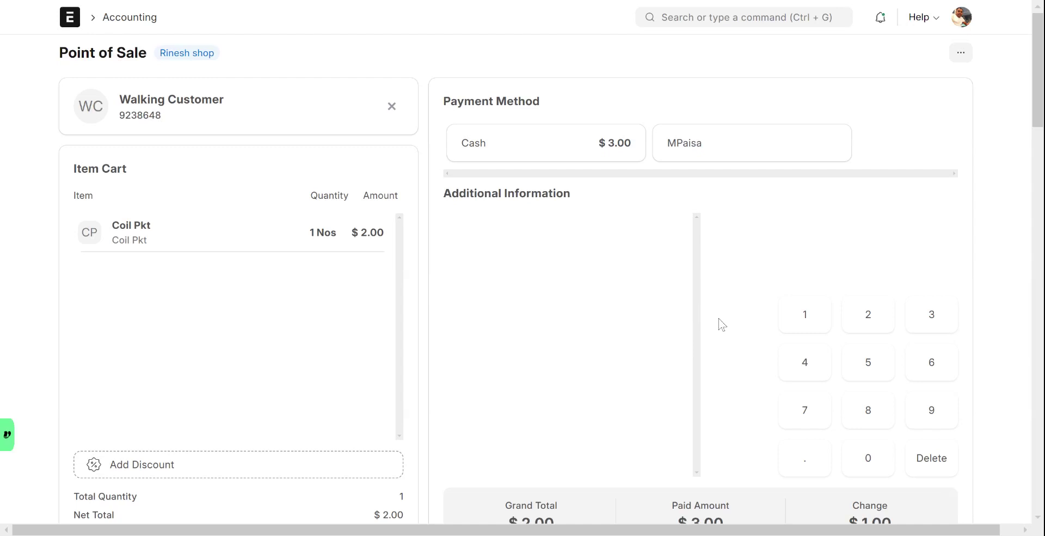
pyautogui.scroll(-6, 718, 324)
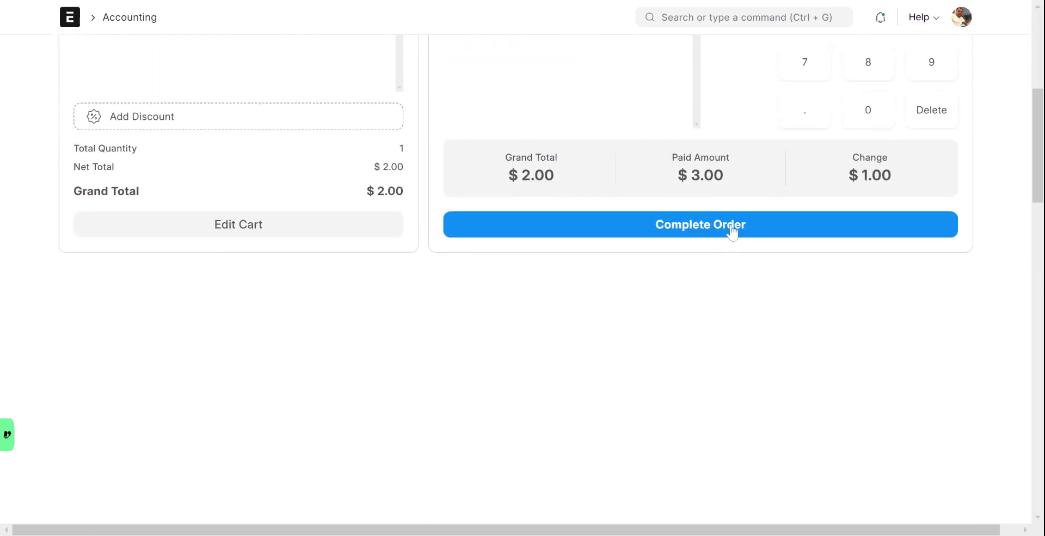
# Submit invoice ACC-PSINV-2024-00266 as paid, then begin a new POS Closing Entry for the shop.
pyautogui.click(730, 229)
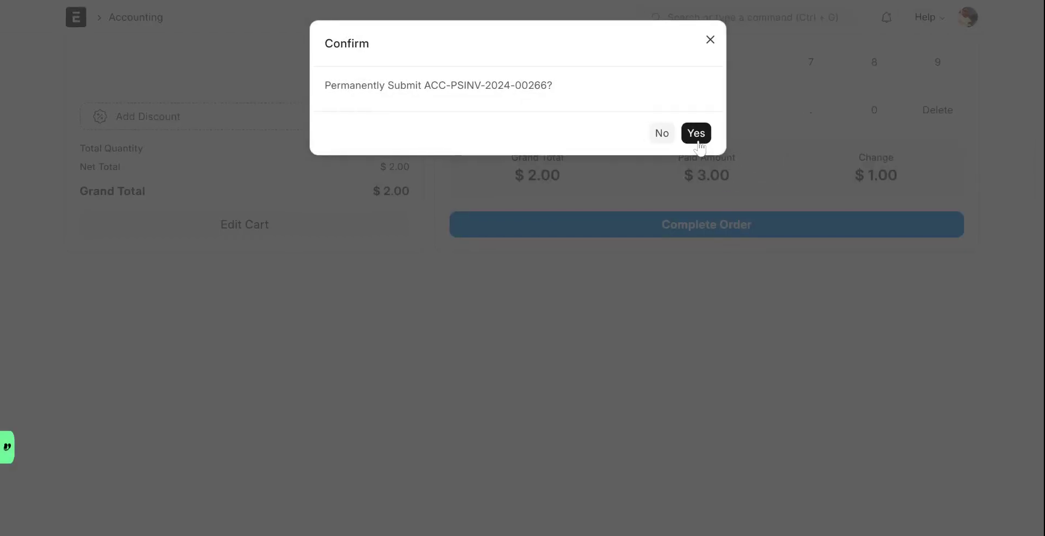
pyautogui.click(695, 135)
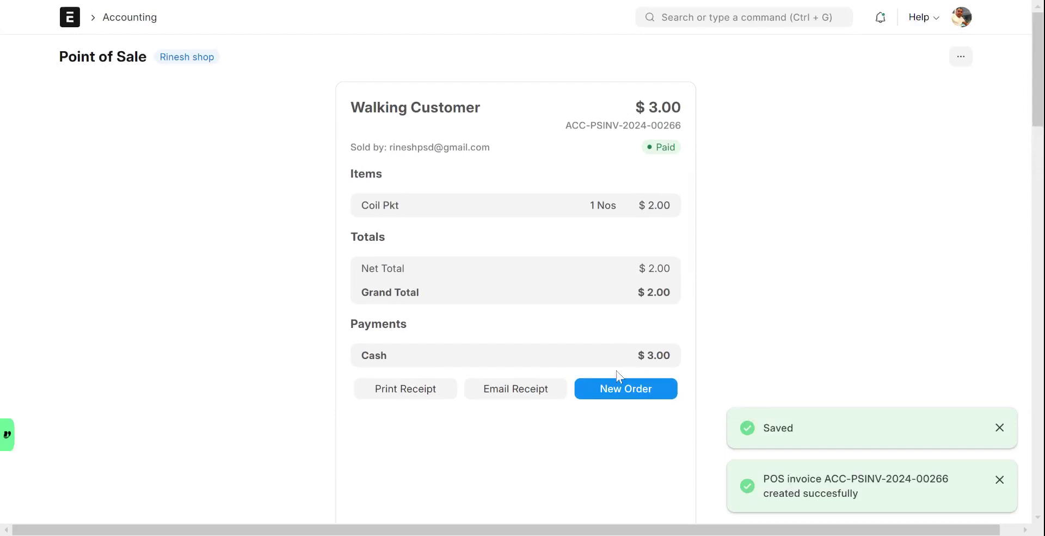
pyautogui.click(614, 389)
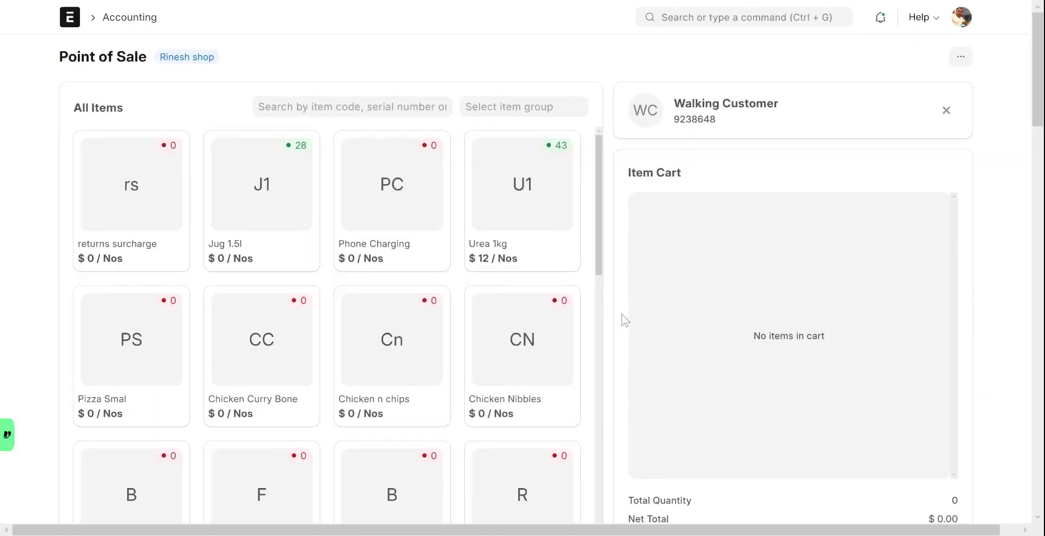
pyautogui.click(961, 57)
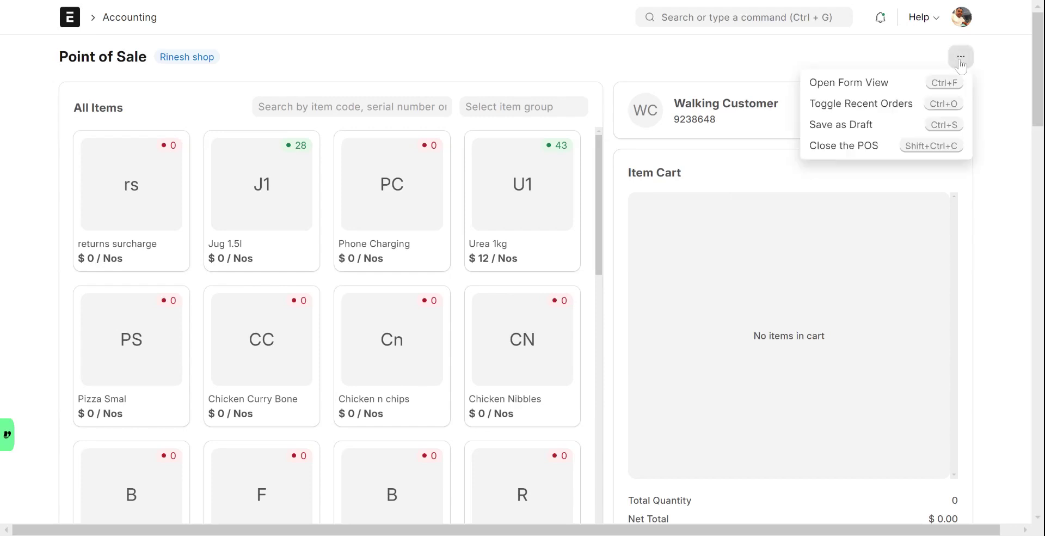
pyautogui.click(866, 146)
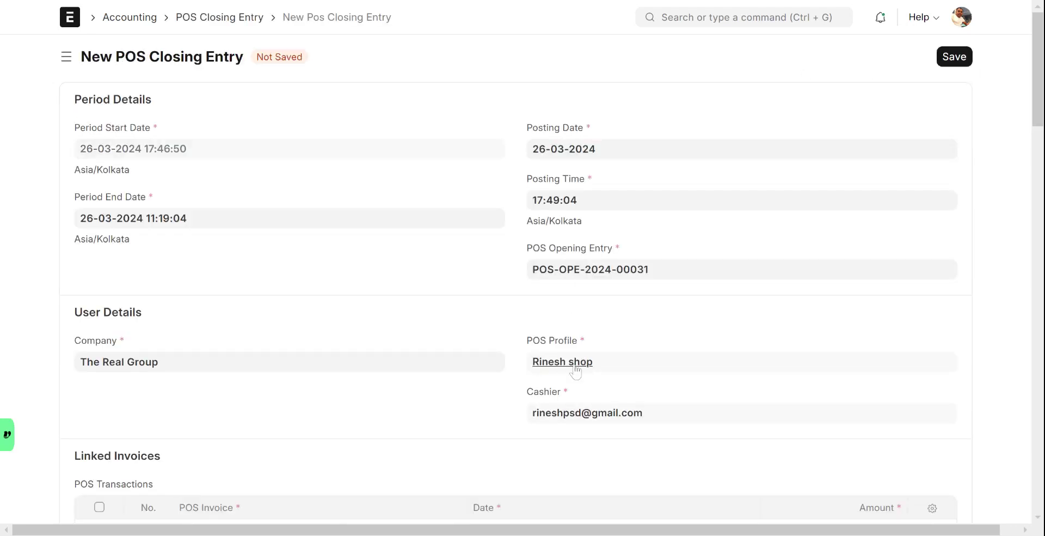
# Enter 500 as the Cash closing amount under Modes of Payment, matching the expected 500.00.
pyautogui.scroll(-6, 455, 311)
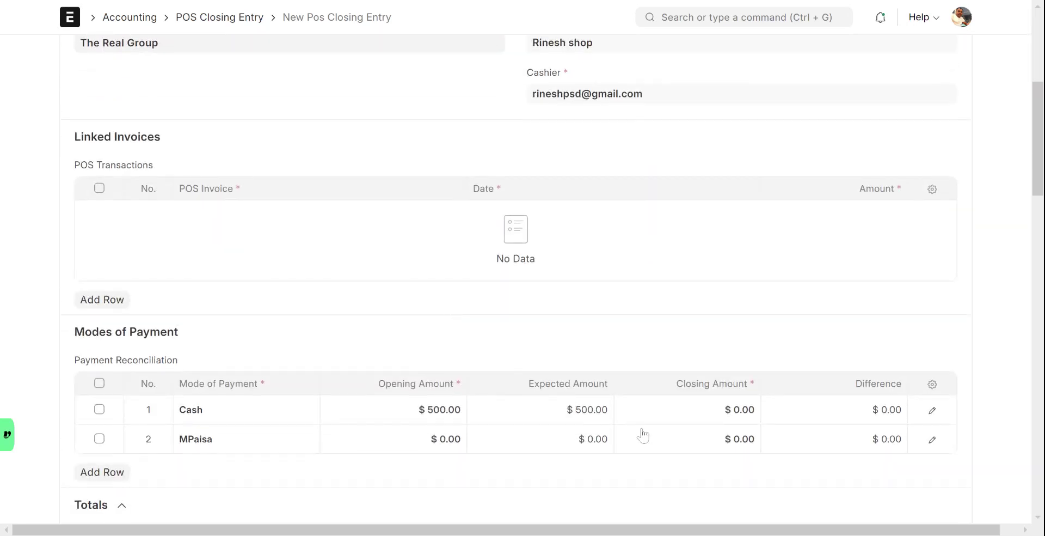
pyautogui.click(715, 415)
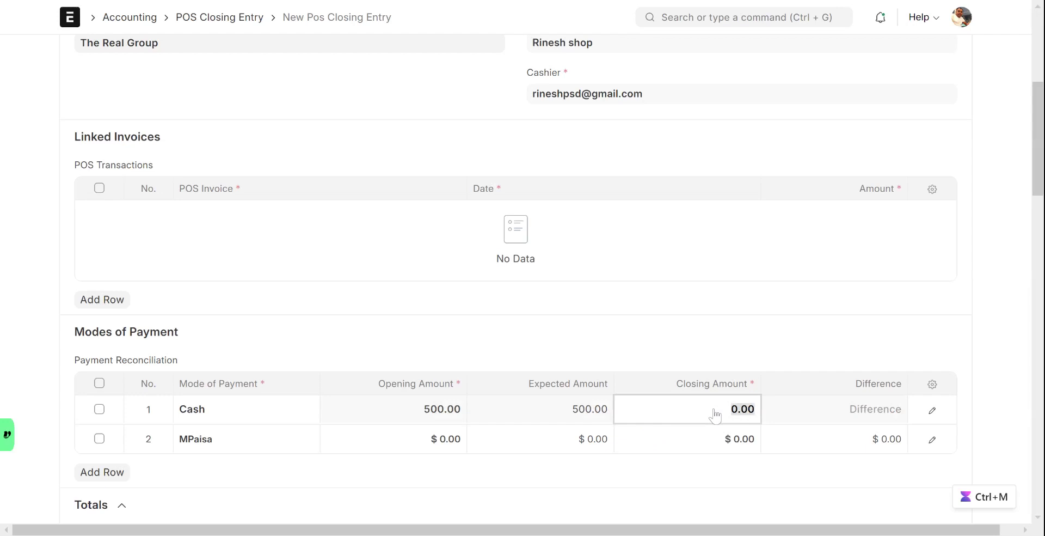
pyautogui.write('500')
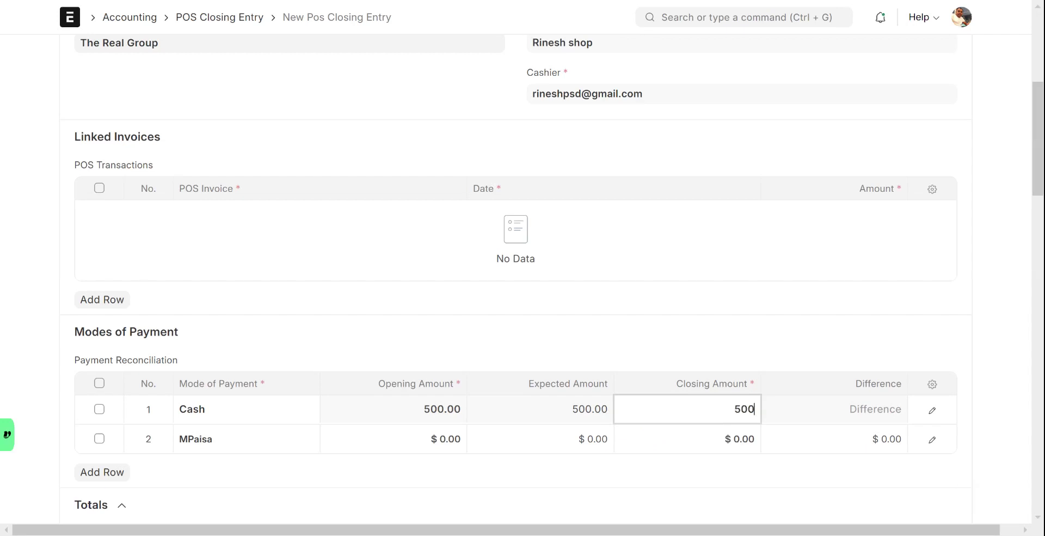
pyautogui.click(935, 341)
pyautogui.scroll(-2, 934, 341)
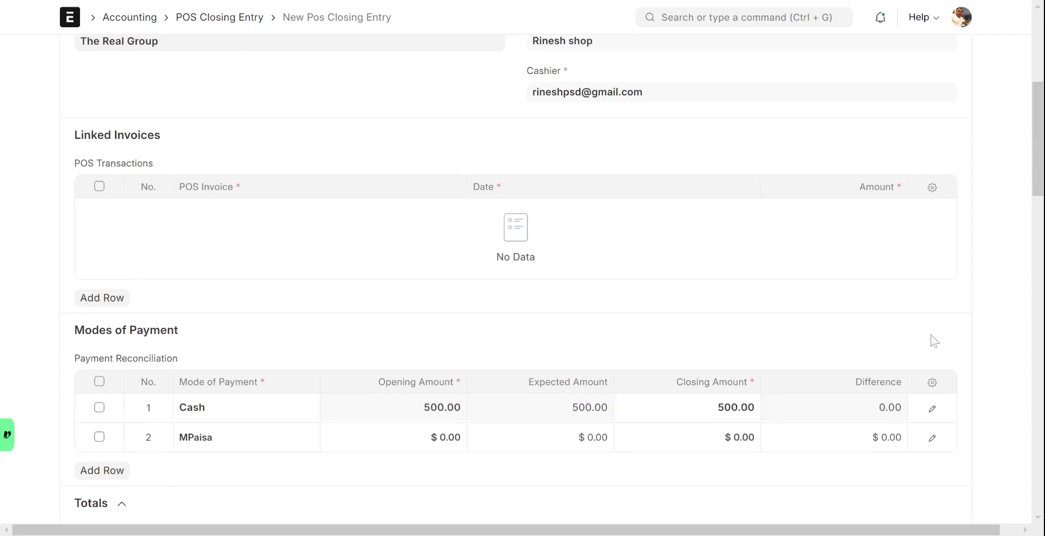
pyautogui.scroll(-15, 934, 341)
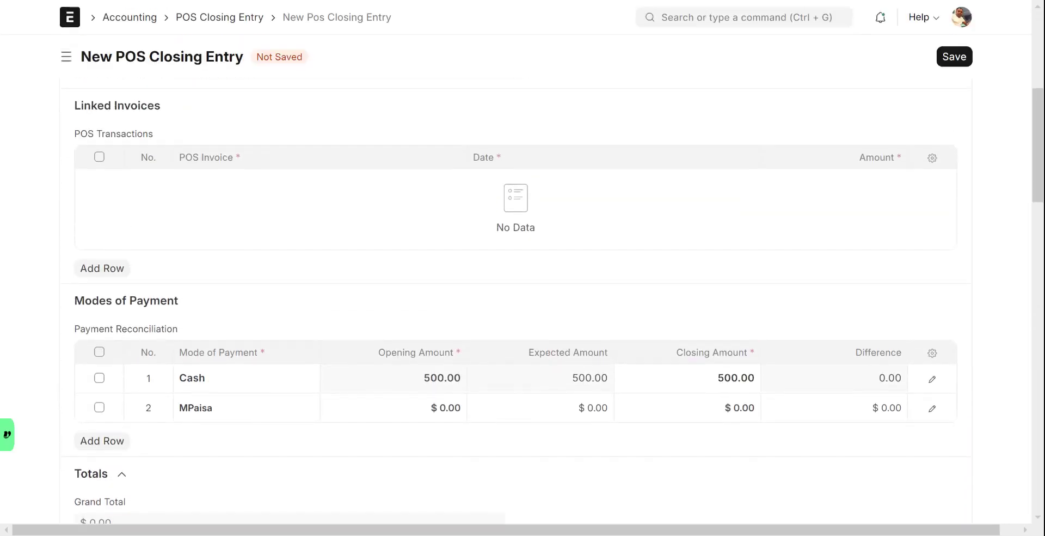
# Save POS Closing Entry POS-CLO-2024-00031 and confirm its submission.
pyautogui.click(961, 59)
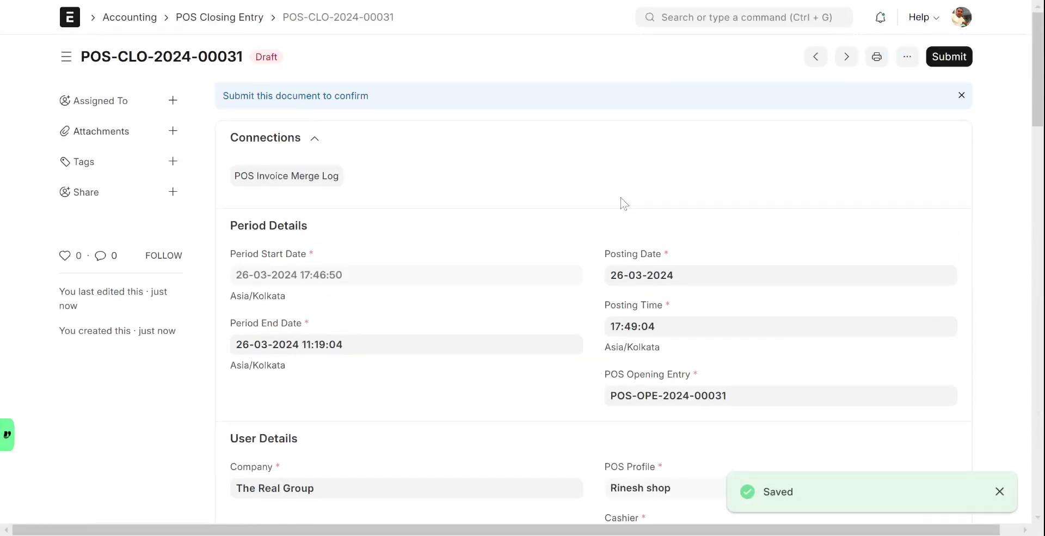
pyautogui.click(950, 57)
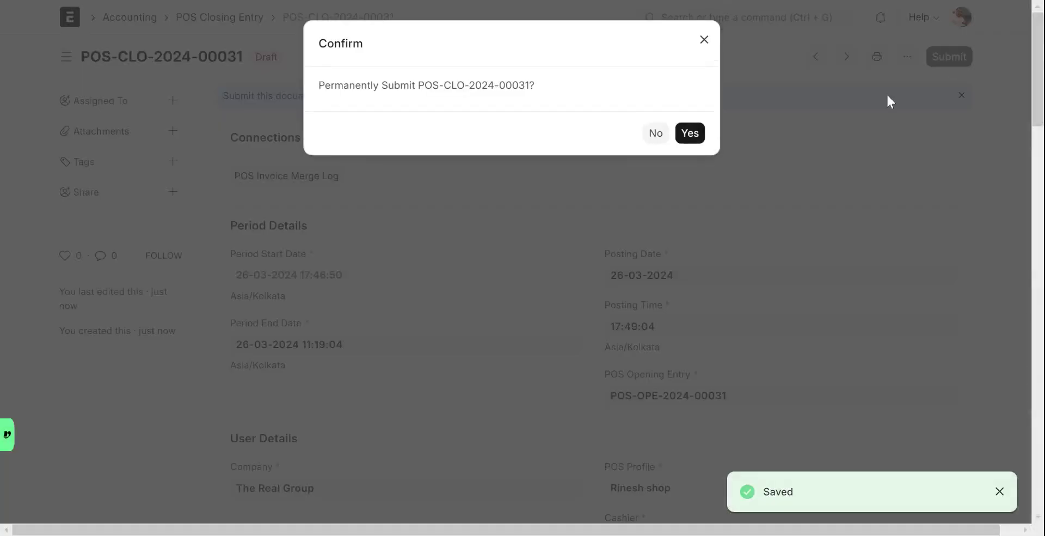
pyautogui.click(695, 136)
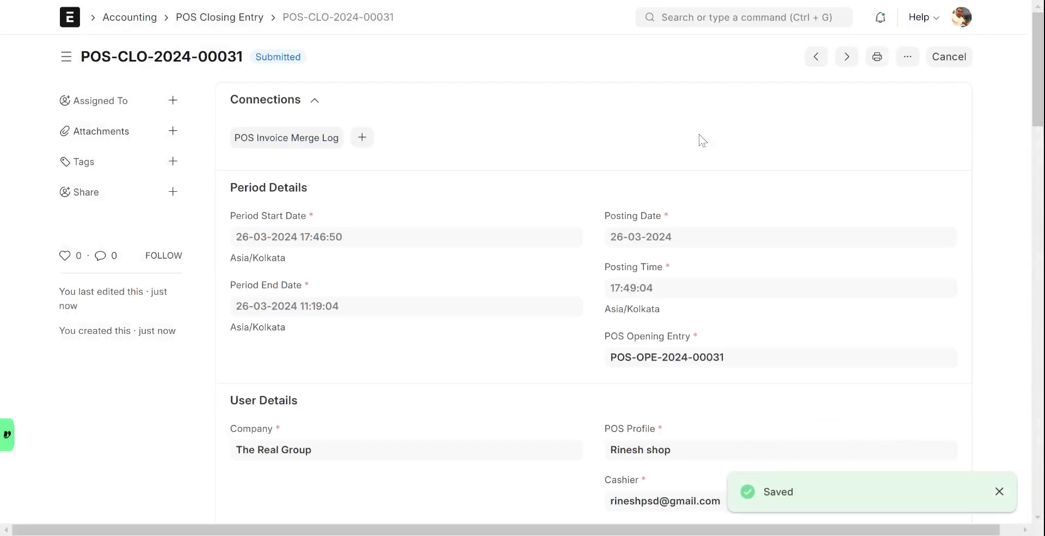